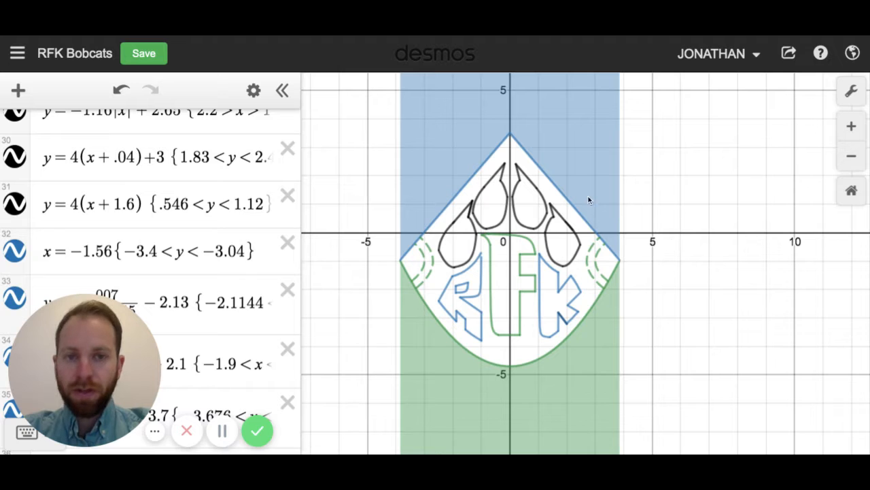
Step: Look through the expression list from the first equation to the last and return to the beginning
{"action": "scroll", "coordinate": [204, 197], "scroll_direction": "up", "scroll_amount": 20}
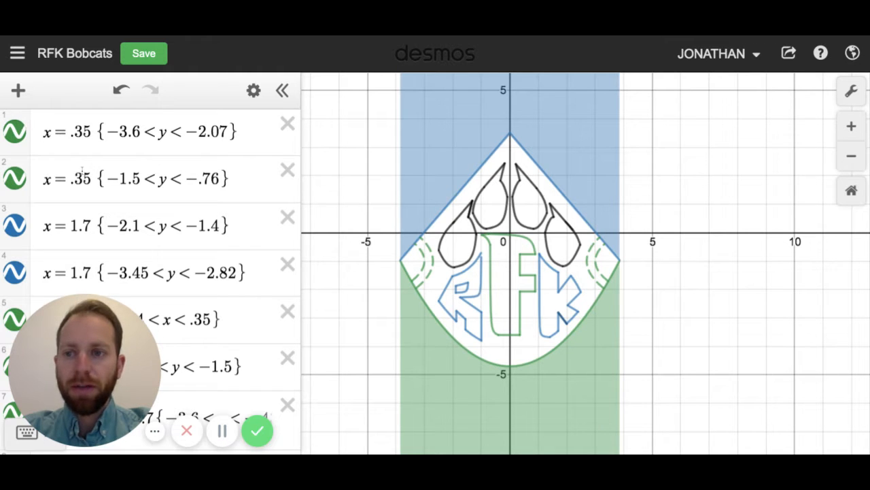
{"action": "scroll", "coordinate": [82, 170], "scroll_direction": "down", "scroll_amount": 20}
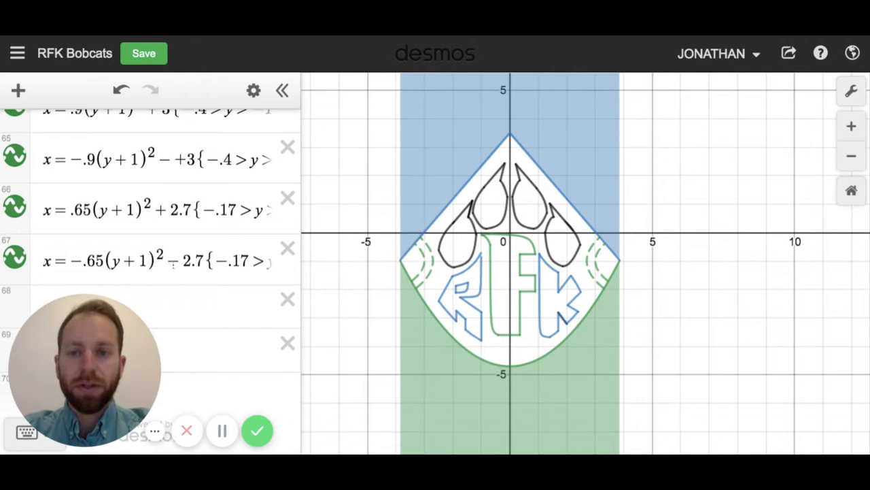
{"action": "scroll", "coordinate": [174, 265], "scroll_direction": "up", "scroll_amount": 20}
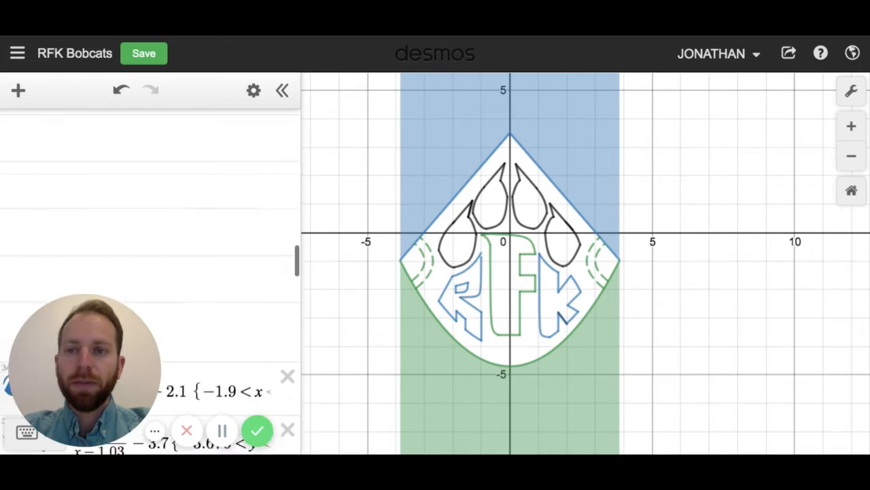
{"action": "scroll", "coordinate": [245, 157], "scroll_direction": "up", "scroll_amount": 5}
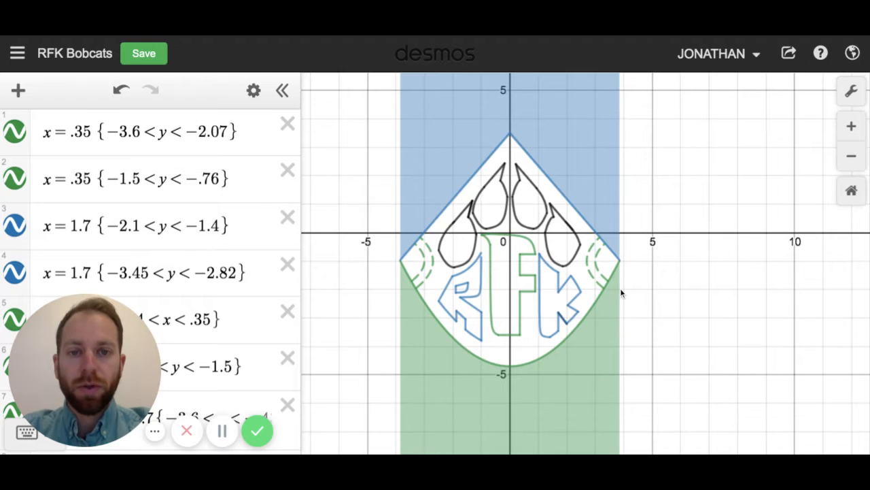
Step: Try x = 1.35 in the first equation and restore it to x = .35
{"action": "left_click", "coordinate": [91, 132]}
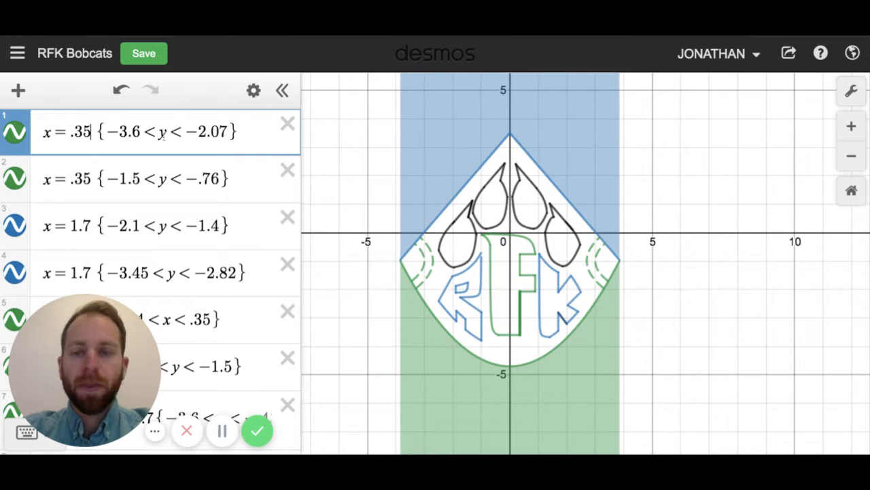
{"action": "left_click", "coordinate": [70, 133]}
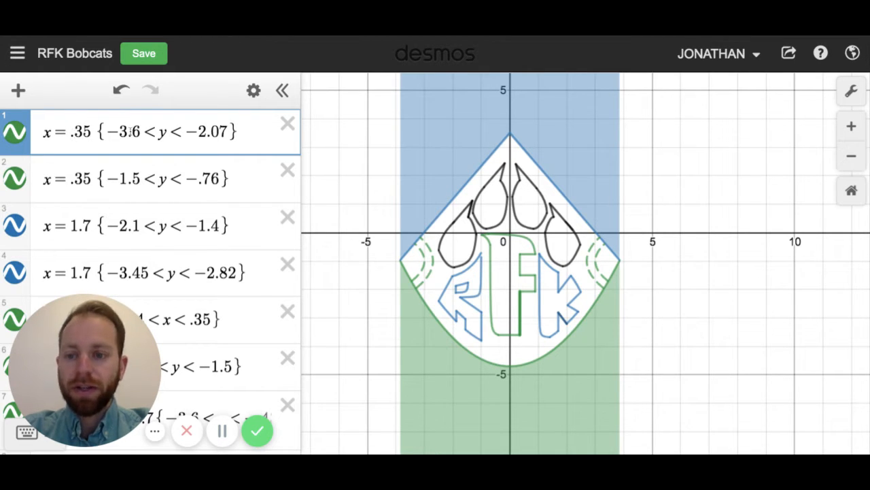
{"action": "type", "text": "1"}
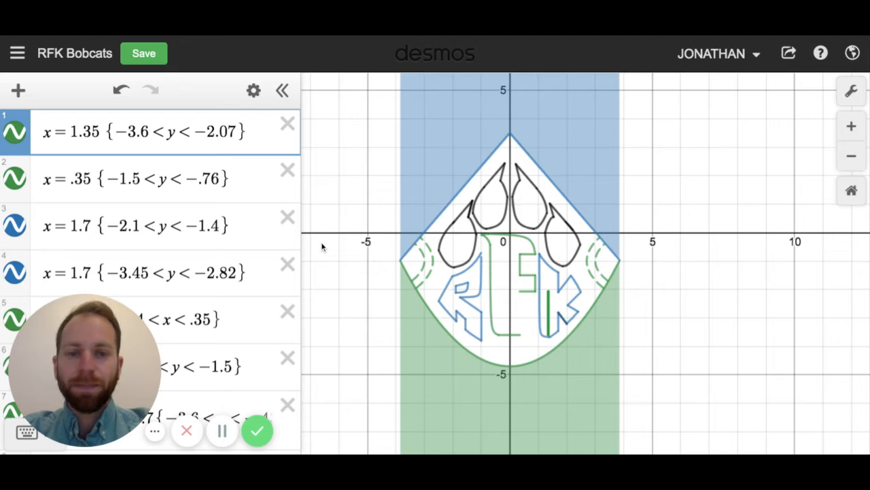
{"action": "key", "text": "BackSpace"}
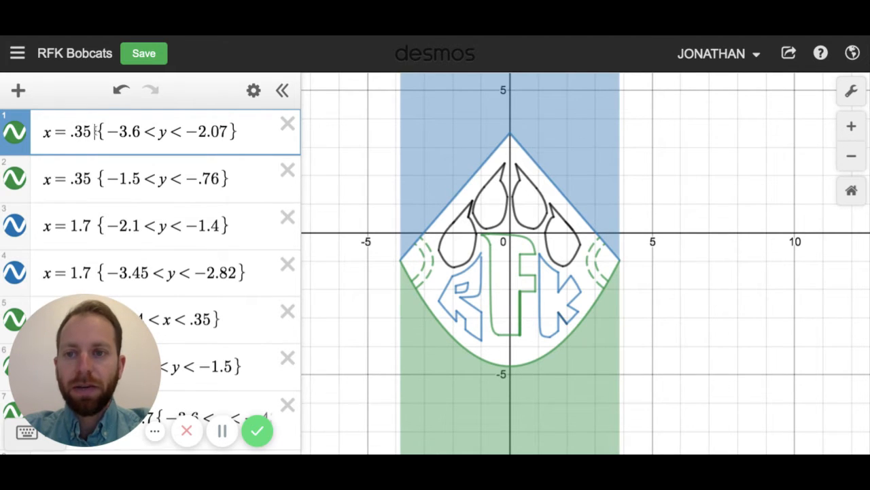
Step: Copy and remove the restriction {−3.6<y<−2.07} from the first equation to extend its line, and paste it back
{"action": "key", "text": "shift+Right"}
{"action": "key", "text": "ctrl+c"}
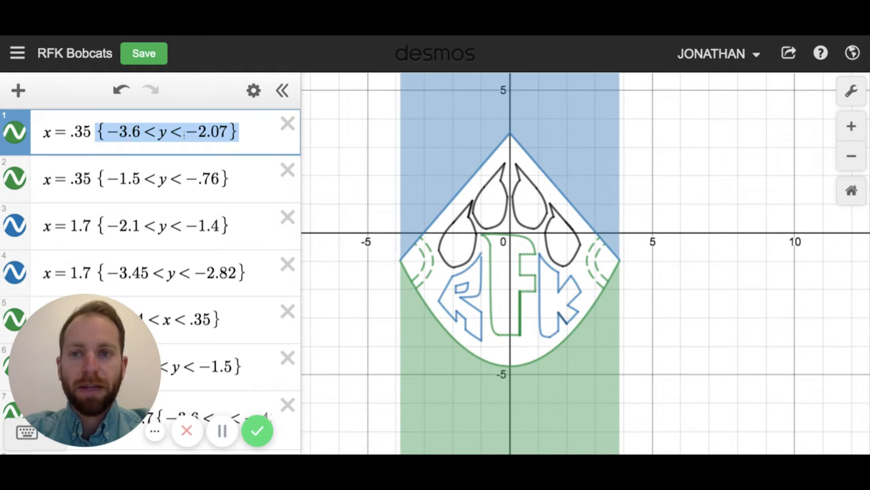
{"action": "key", "text": "BackSpace"}
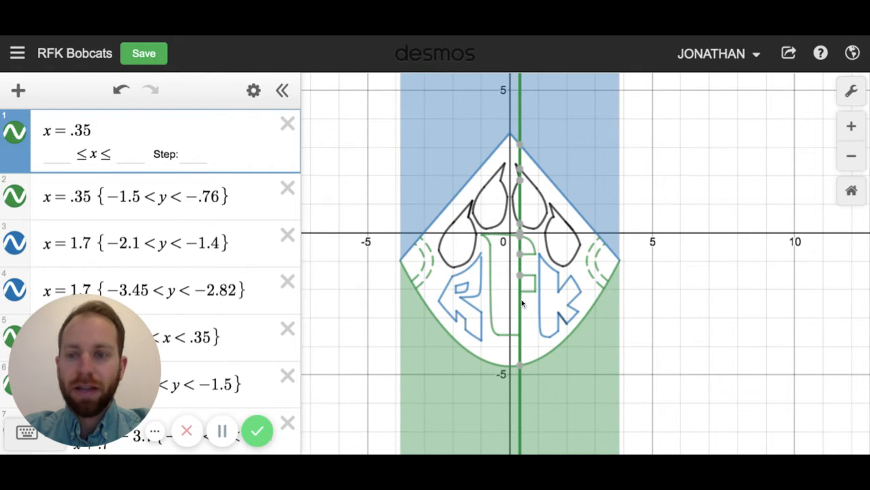
{"action": "key", "text": "ctrl+v"}
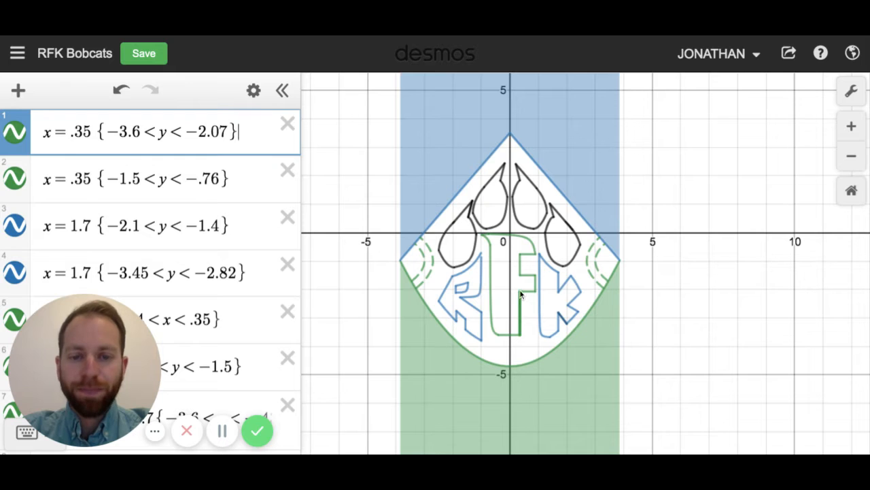
Step: Examine equations 2 through 7 one by one to see which segment of the RFK letters each draws
{"action": "scroll", "coordinate": [118, 137], "scroll_direction": "down", "scroll_amount": 1}
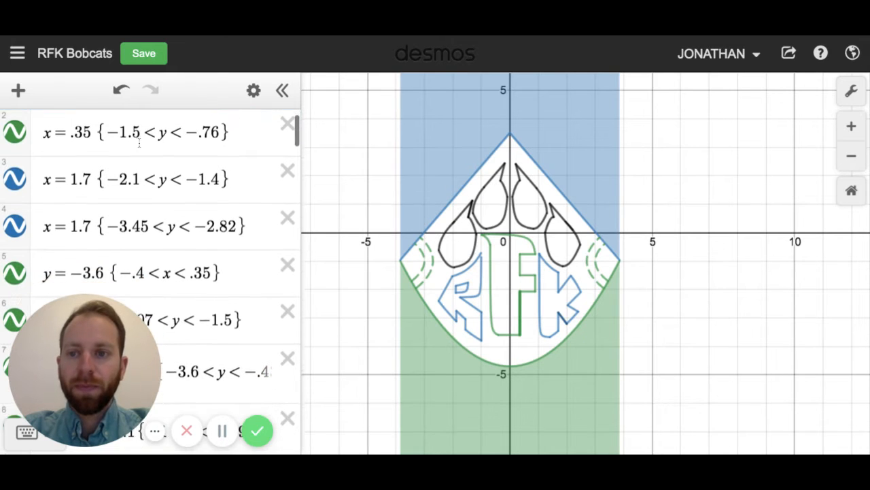
{"action": "left_click", "coordinate": [117, 138]}
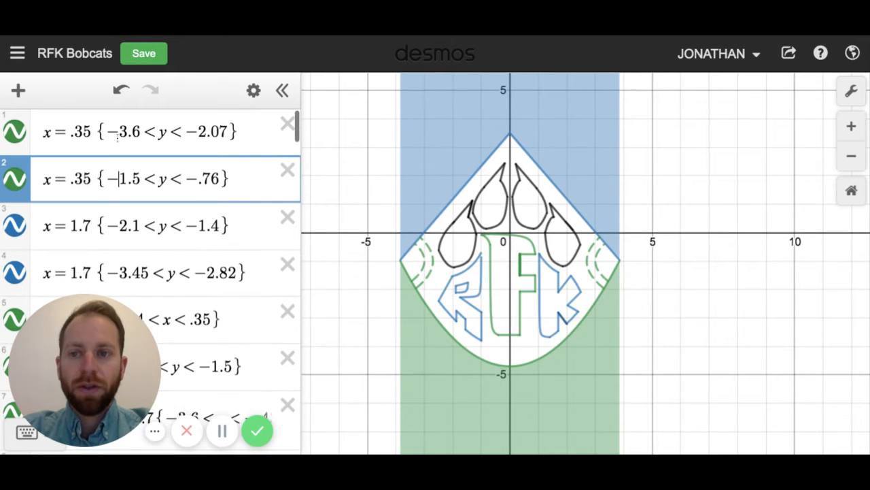
{"action": "left_click", "coordinate": [106, 216]}
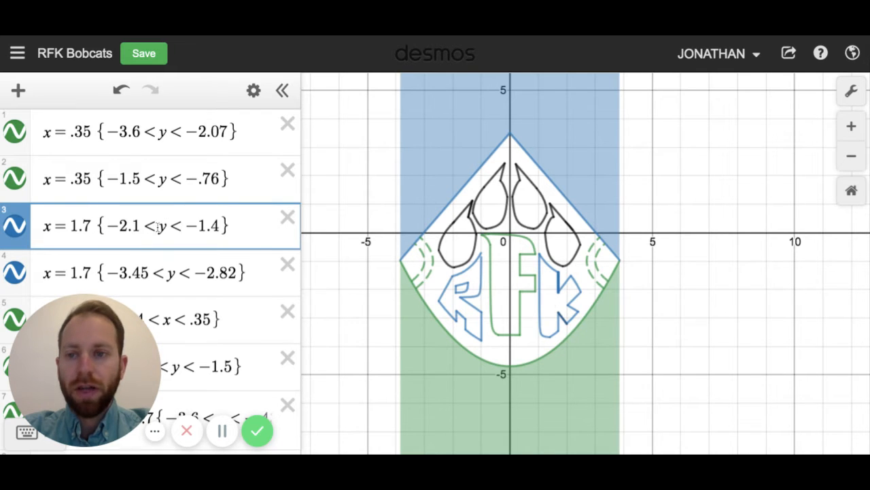
{"action": "left_click", "coordinate": [127, 273]}
{"action": "scroll", "coordinate": [170, 245], "scroll_direction": "down", "scroll_amount": 3}
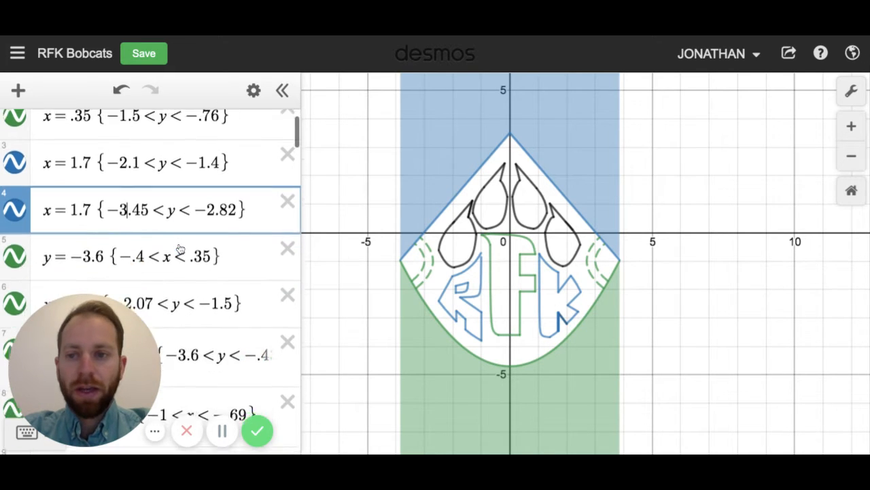
{"action": "left_click", "coordinate": [146, 230]}
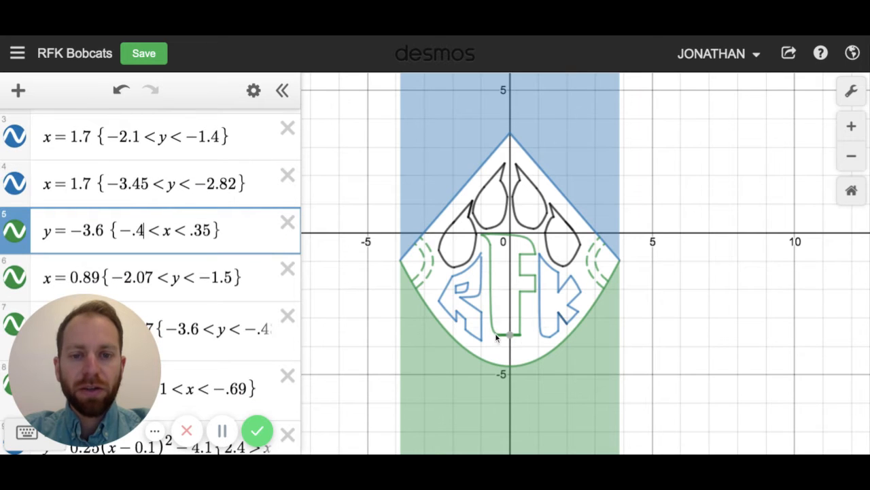
{"action": "left_click", "coordinate": [154, 276]}
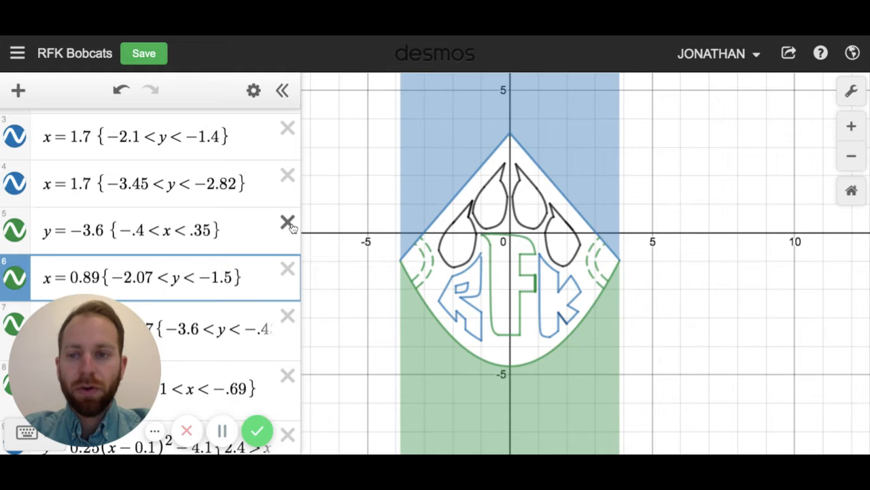
{"action": "scroll", "coordinate": [223, 221], "scroll_direction": "down", "scroll_amount": 3}
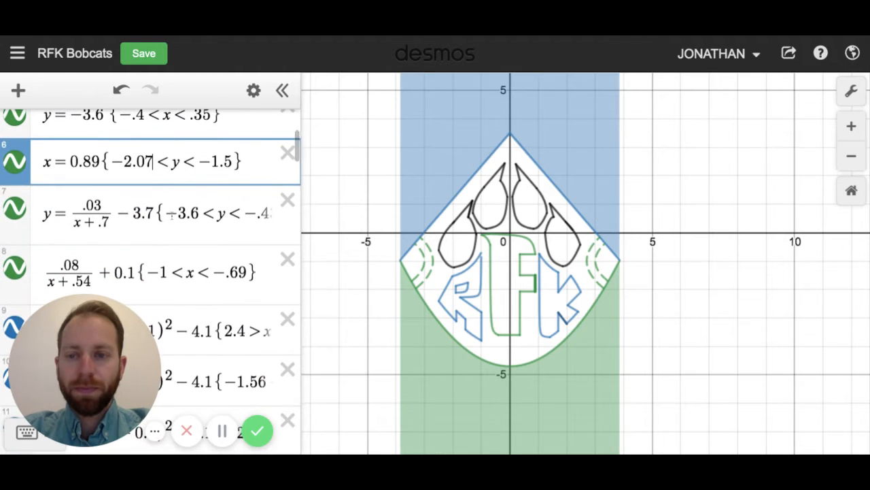
{"action": "left_click", "coordinate": [164, 212]}
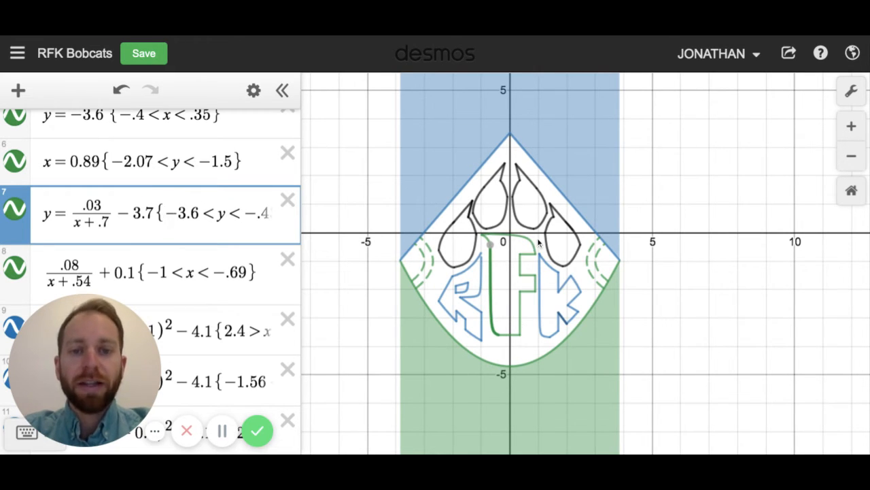
Step: Try equation 7 without its y restriction to show the full rational curve, and undo the removal
{"action": "mouse_move", "coordinate": [490, 255]}
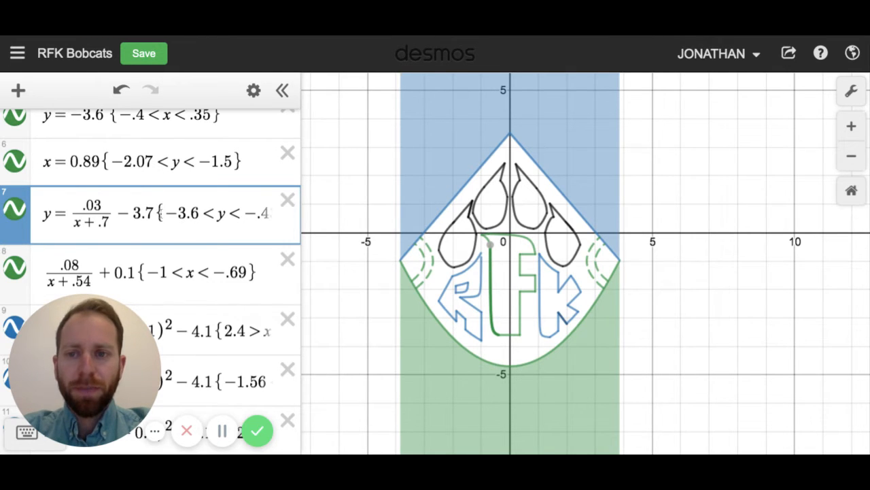
{"action": "left_click_drag", "start_coordinate": [164, 213], "coordinate": [292, 213]}
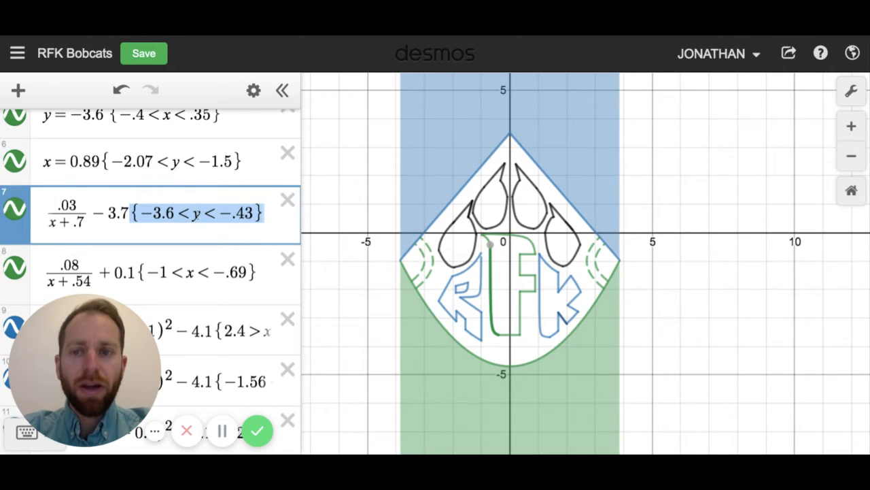
{"action": "key", "text": "BackSpace"}
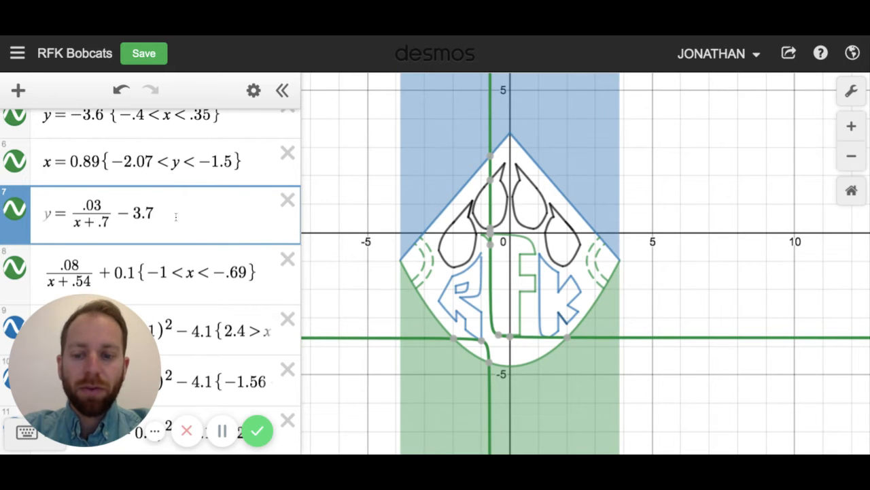
{"action": "key", "text": "ctrl+z"}
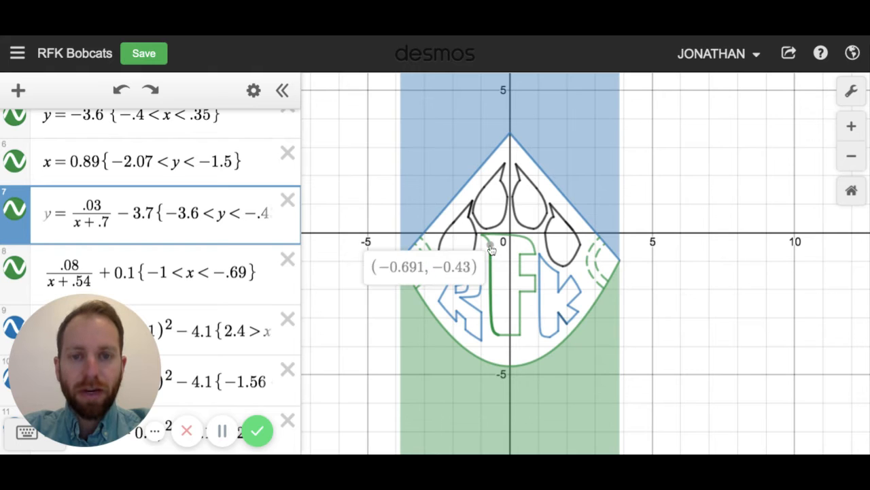
Step: Examine the upper endpoint of equation 7's curve and see which logo segments equations 8 through 11 draw
{"action": "left_click", "coordinate": [491, 247]}
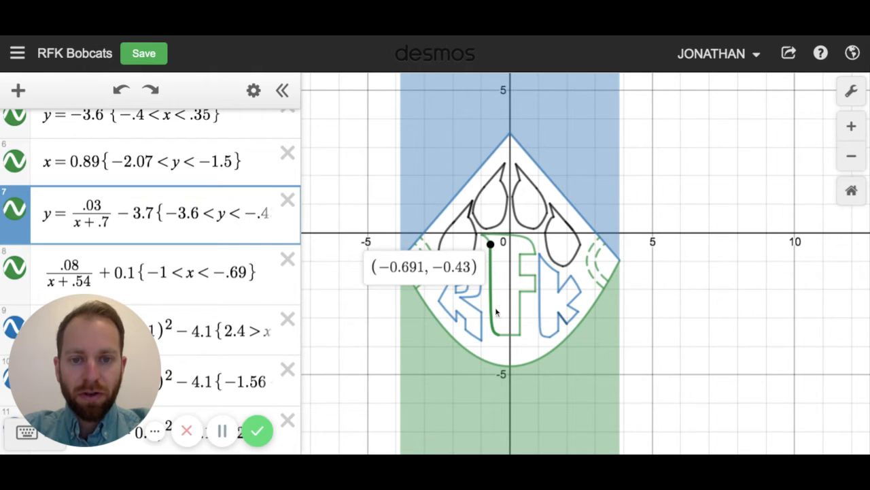
{"action": "mouse_move", "coordinate": [498, 338]}
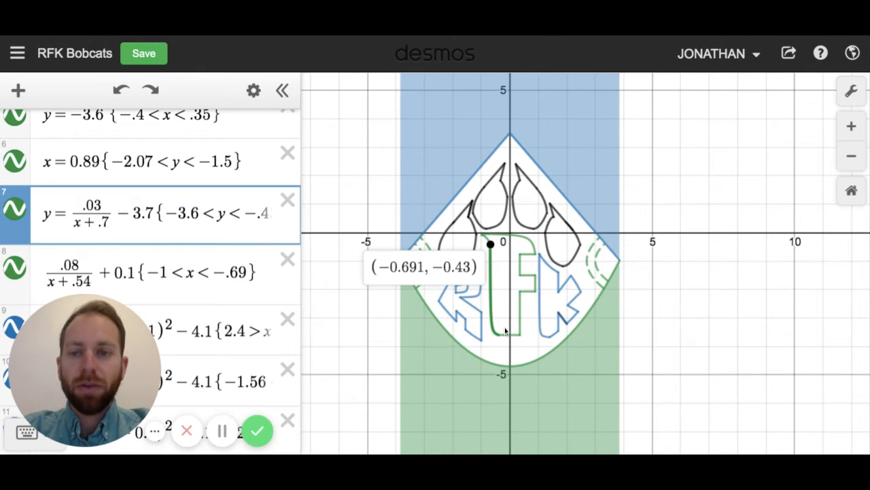
{"action": "scroll", "coordinate": [189, 201], "scroll_direction": "down", "scroll_amount": 2}
{"action": "left_click", "coordinate": [155, 201]}
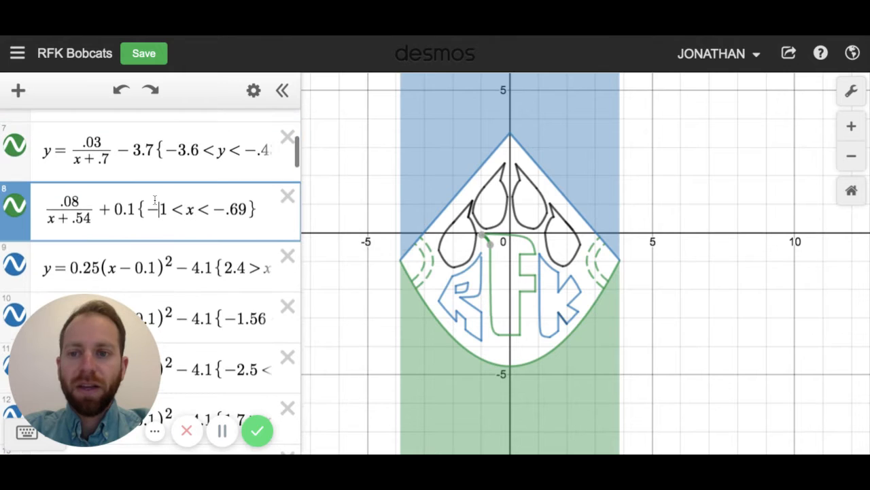
{"action": "scroll", "coordinate": [192, 207], "scroll_direction": "down", "scroll_amount": 2}
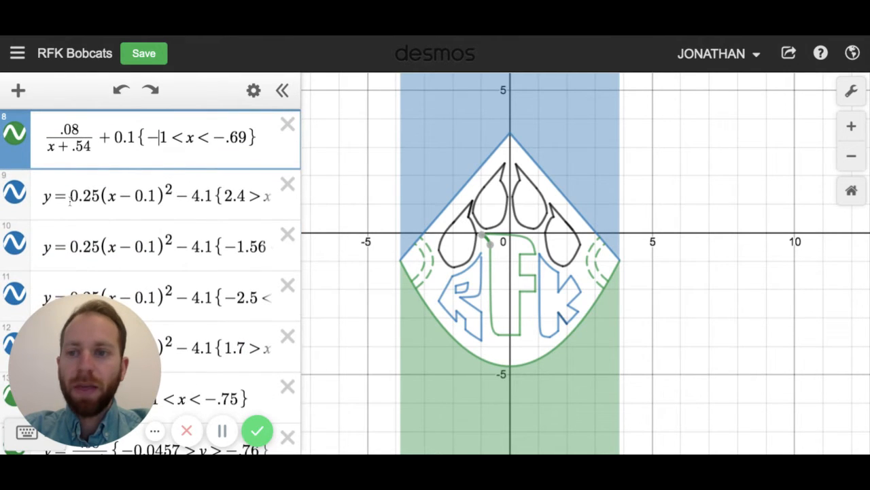
{"action": "left_click", "coordinate": [120, 199]}
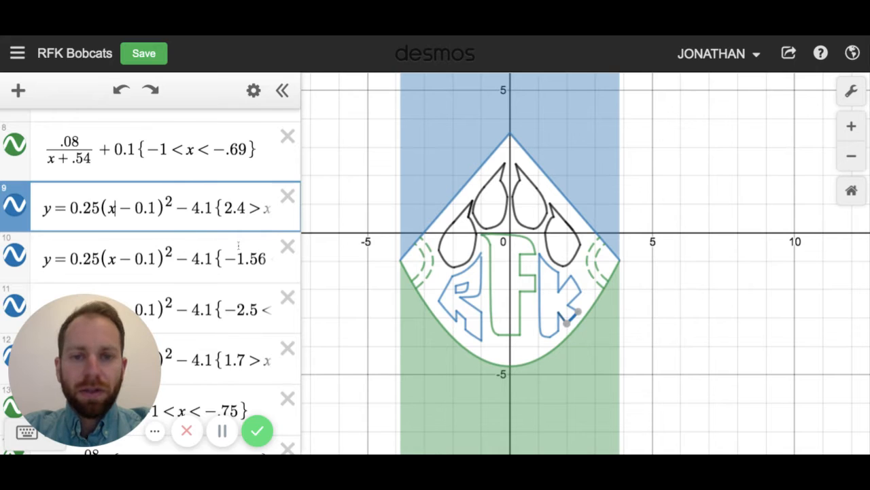
{"action": "left_click", "coordinate": [151, 259]}
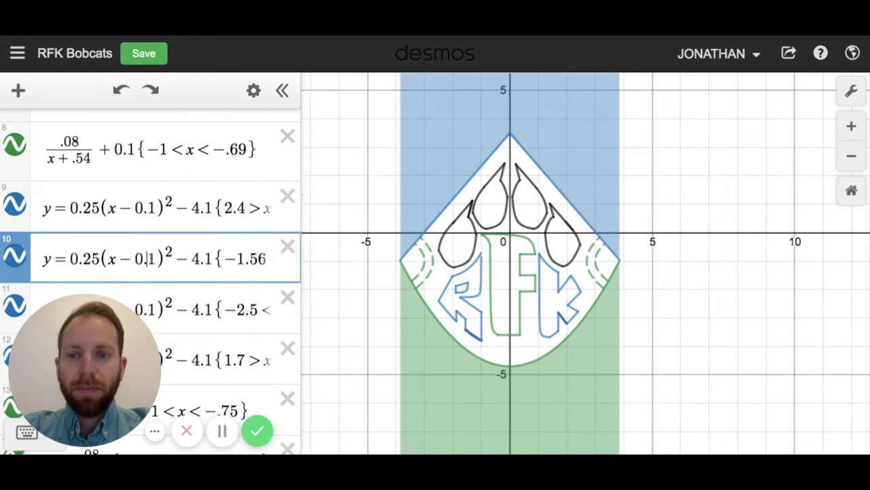
{"action": "left_click", "coordinate": [171, 308]}
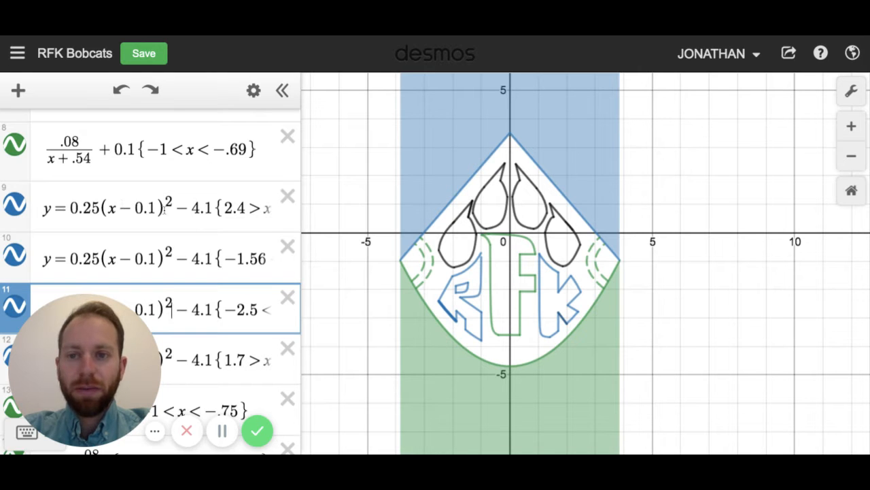
{"action": "scroll", "coordinate": [165, 211], "scroll_direction": "down", "scroll_amount": 2}
{"action": "scroll", "coordinate": [164, 211], "scroll_direction": "down", "scroll_amount": 2}
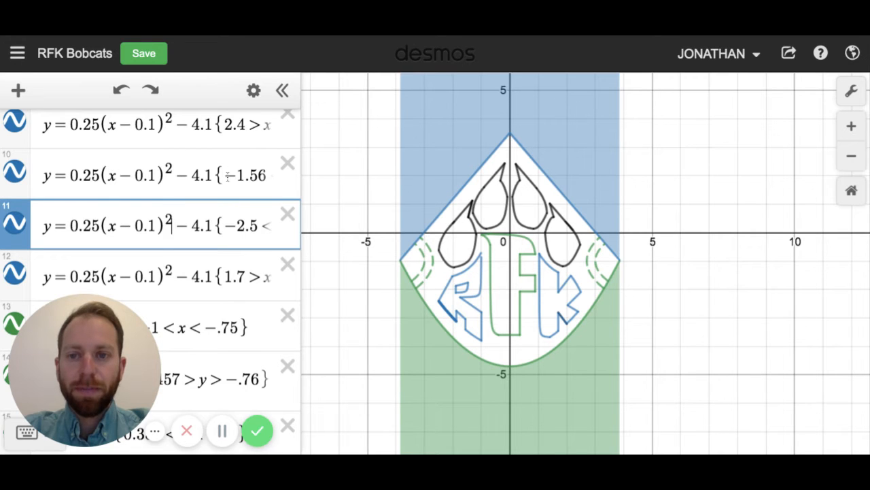
Step: Remove the x restriction from equation 9 to show its full parabola, and restore {2.4>x>1.99}
{"action": "left_click_drag", "start_coordinate": [214, 127], "coordinate": [194, 202]}
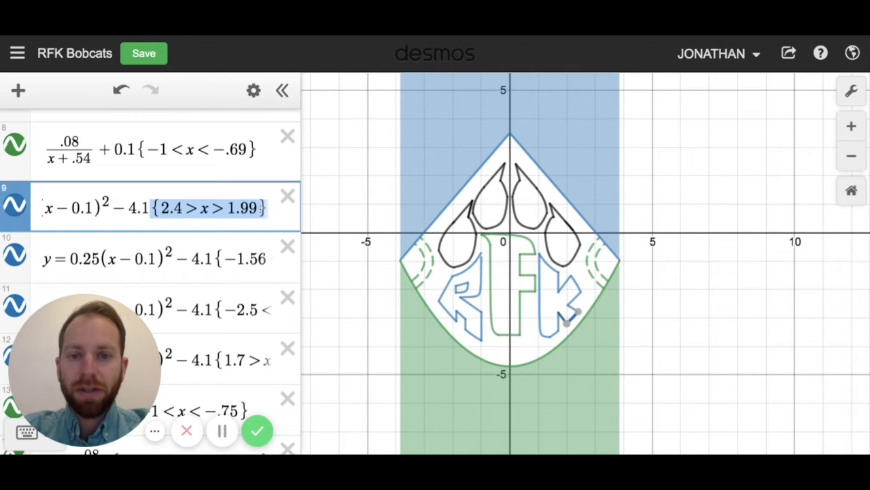
{"action": "key", "text": "BackSpace"}
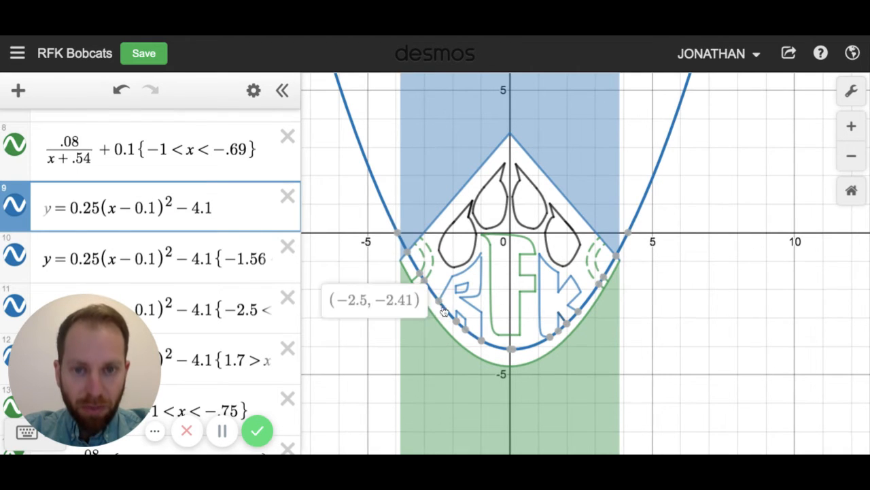
{"action": "mouse_move", "coordinate": [550, 342]}
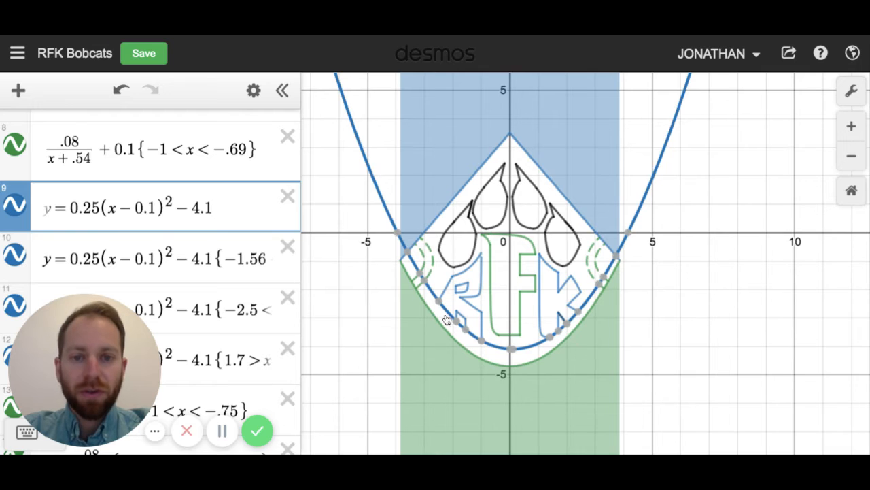
{"action": "type", "text": "{2.4>x>1.99}"}
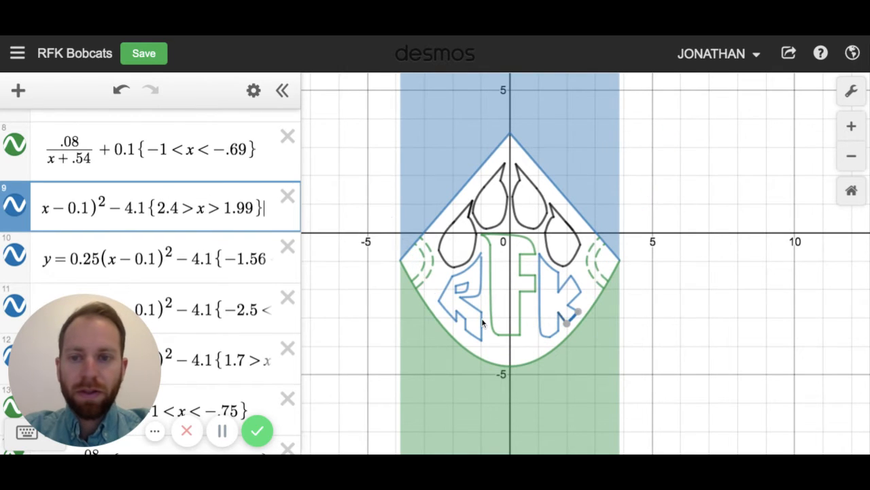
Step: Examine which parts of the R and K outlines come from the shared parabola, and which segment equation 13 draws
{"action": "left_click", "coordinate": [605, 389]}
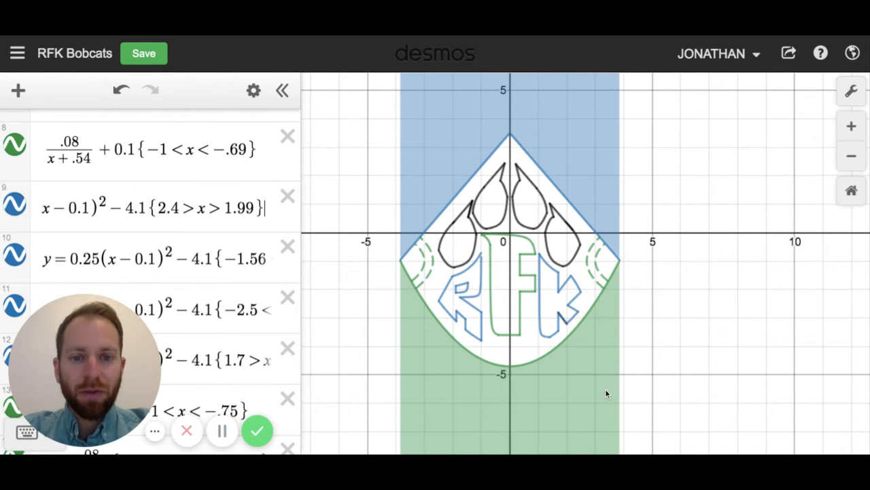
{"action": "left_click", "coordinate": [551, 336]}
{"action": "left_click", "coordinate": [474, 334]}
{"action": "left_click", "coordinate": [441, 316]}
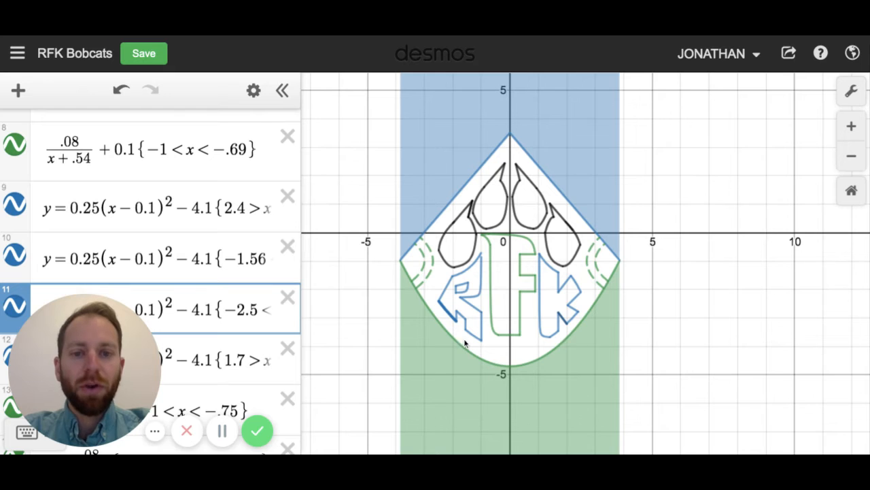
{"action": "scroll", "coordinate": [213, 302], "scroll_direction": "down", "scroll_amount": 3}
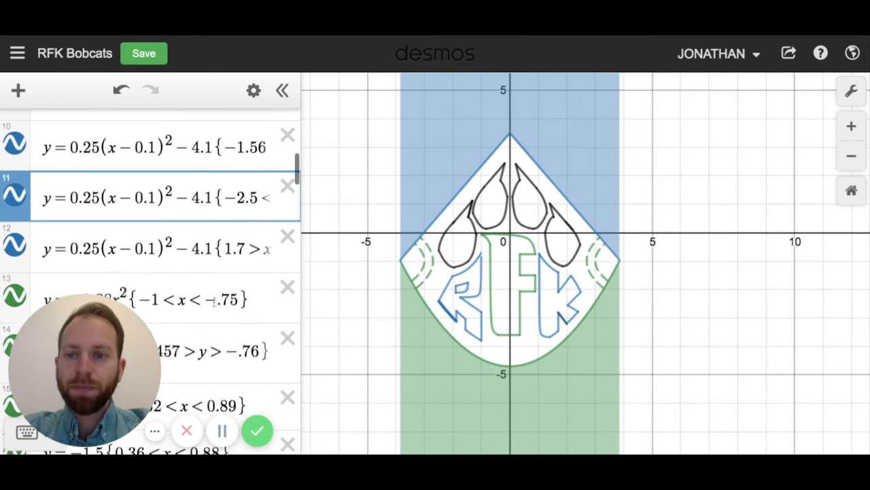
{"action": "scroll", "coordinate": [214, 302], "scroll_direction": "down", "scroll_amount": 5}
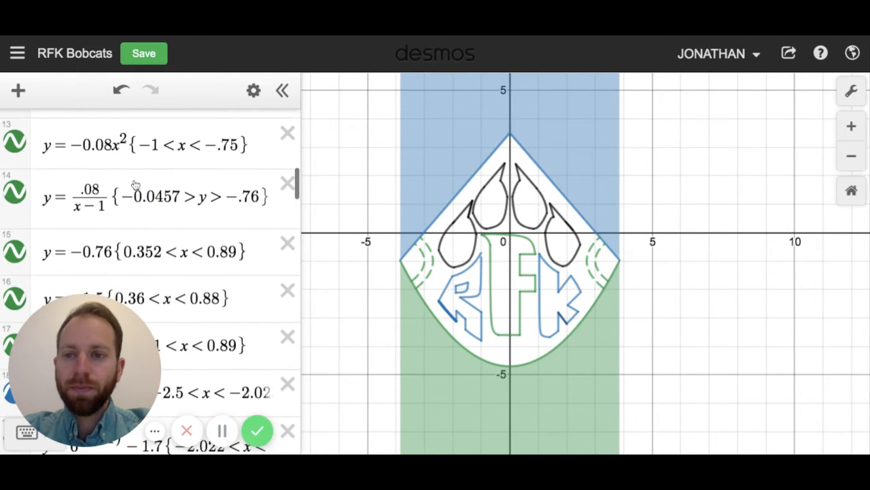
{"action": "left_click", "coordinate": [105, 140]}
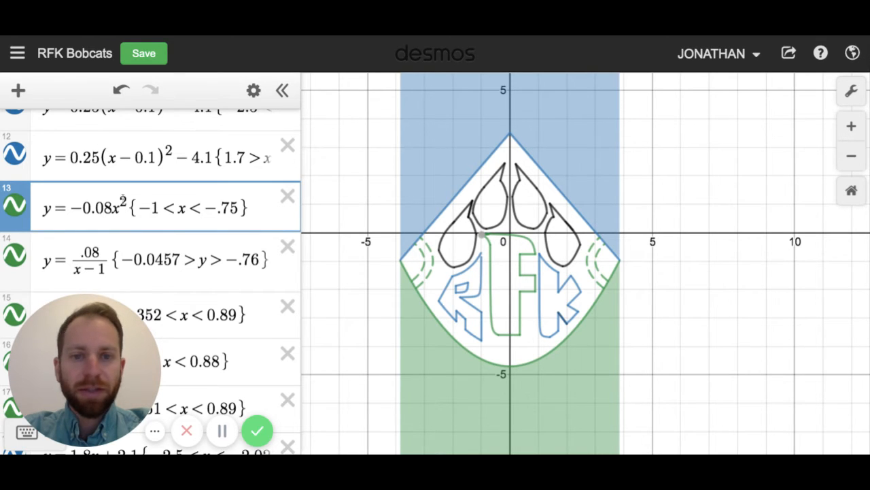
Step: Find the equation that draws the tip of the leftmost paw shape and look at the equations following it
{"action": "left_click", "coordinate": [471, 212]}
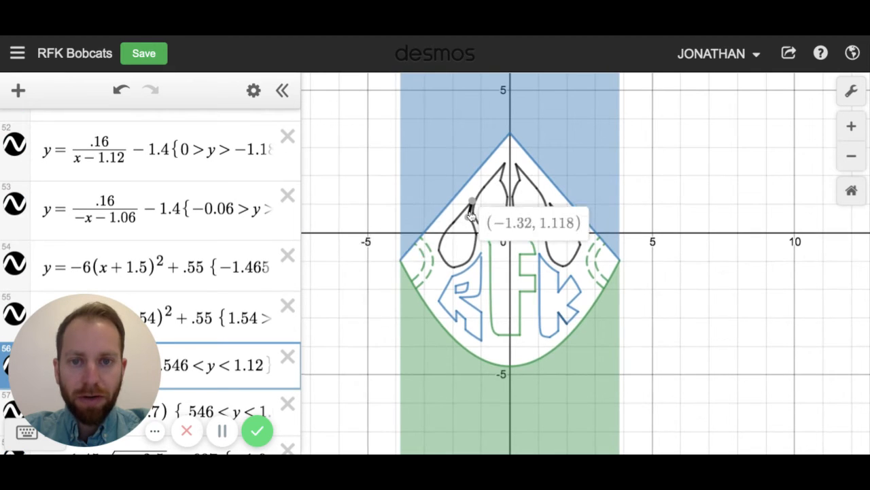
{"action": "scroll", "coordinate": [129, 227], "scroll_direction": "down", "scroll_amount": 3}
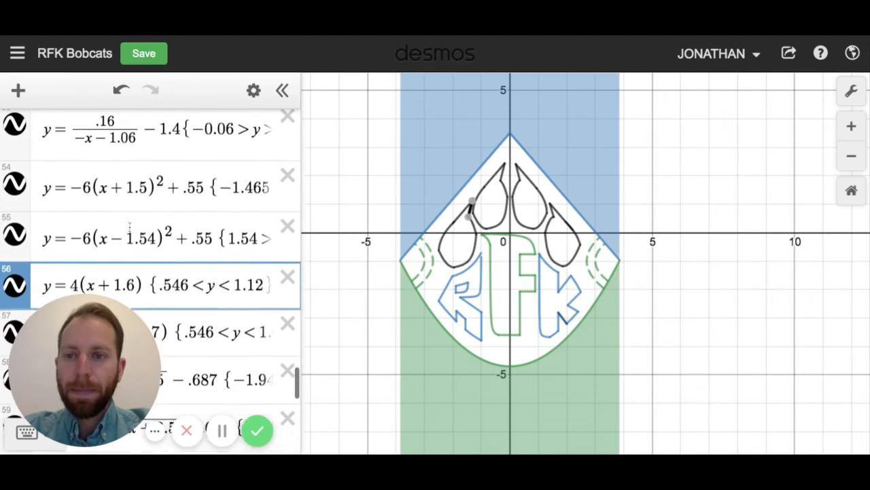
{"action": "scroll", "coordinate": [128, 229], "scroll_direction": "down", "scroll_amount": 4}
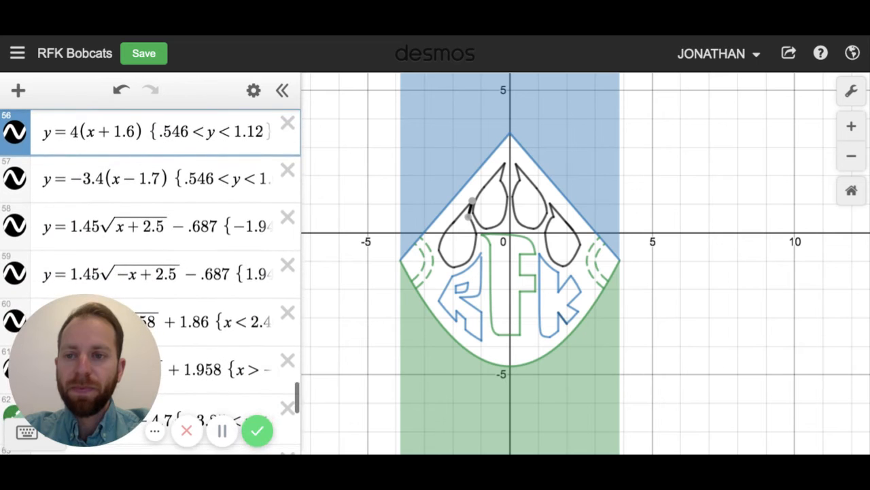
Step: Try equation 57 without its y restriction to show the full line, and undo the removal
{"action": "left_click", "coordinate": [77, 179]}
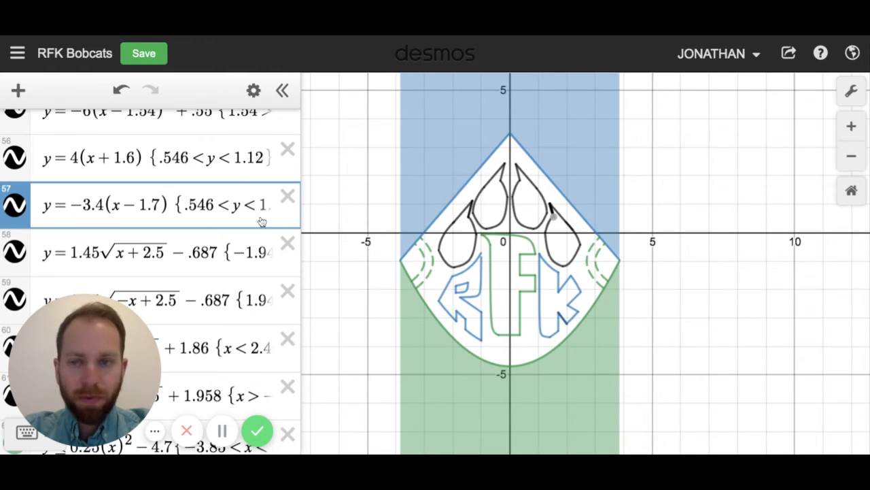
{"action": "left_click", "coordinate": [173, 204]}
{"action": "key", "text": "shift+End"}
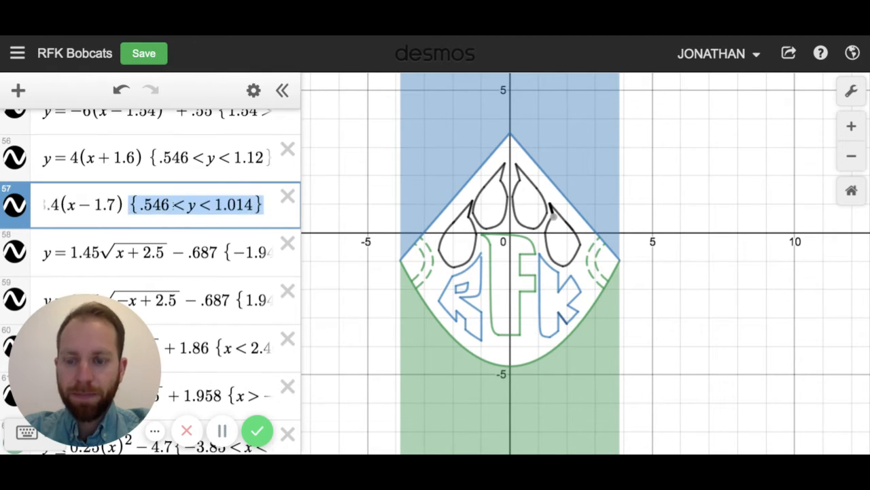
{"action": "key", "text": "BackSpace"}
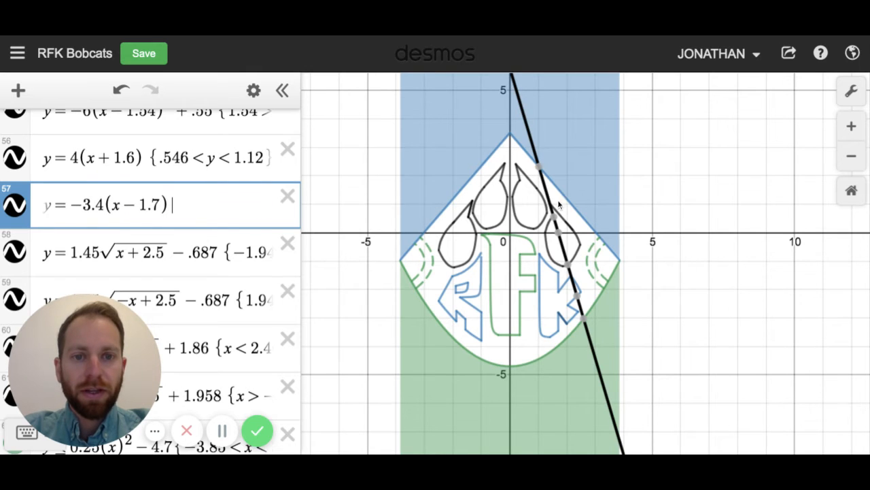
{"action": "key", "text": "ctrl+z"}
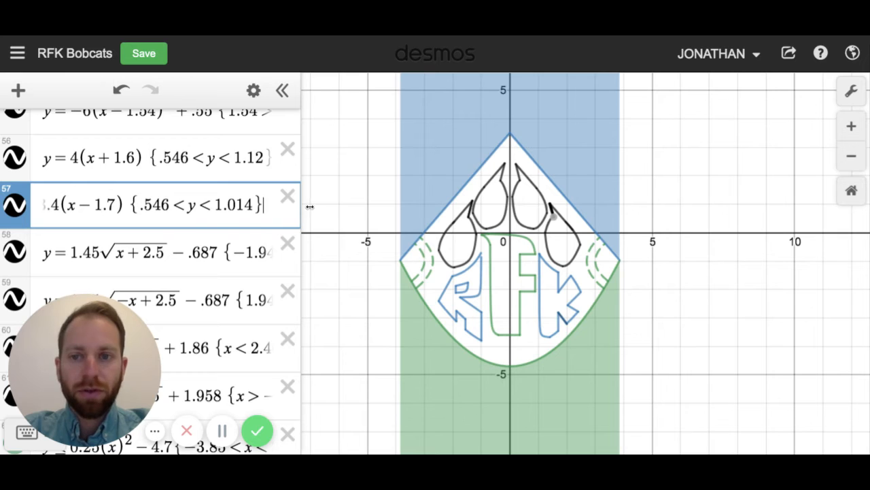
{"action": "left_click", "coordinate": [601, 218]}
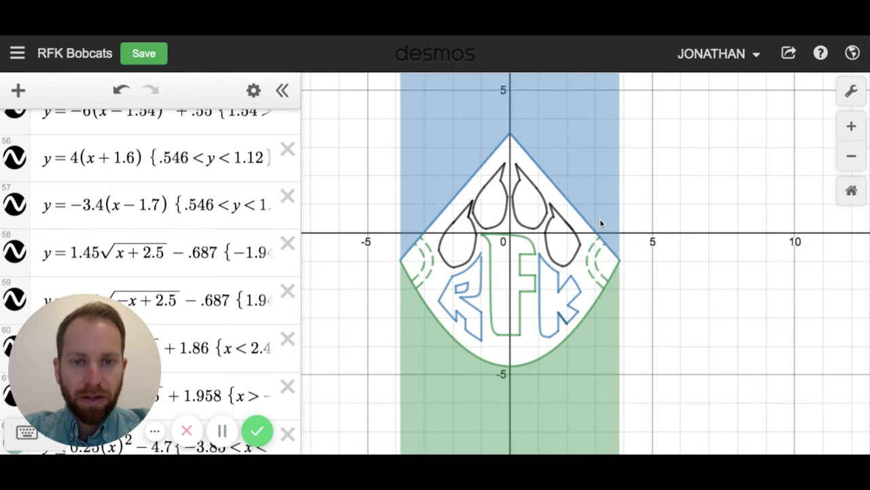
Step: Examine which segments of the outer paw shapes the square root equations 58 and 59 draw
{"action": "scroll", "coordinate": [187, 197], "scroll_direction": "down", "scroll_amount": 2}
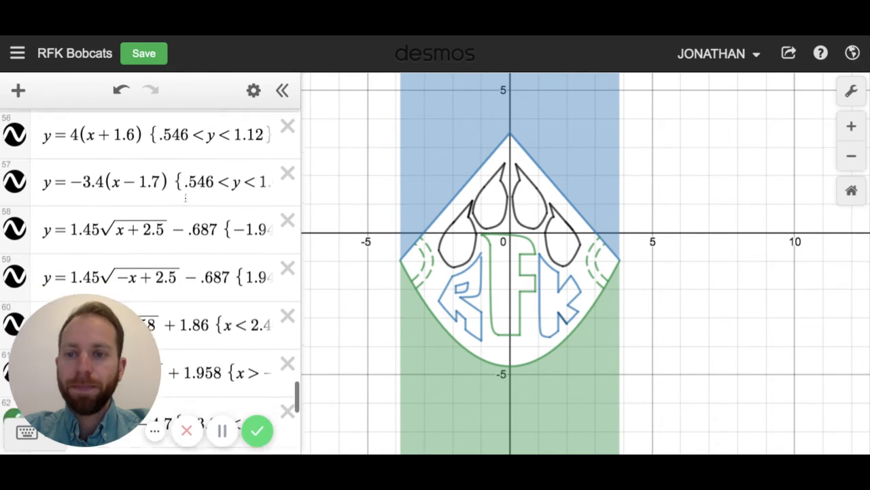
{"action": "left_click", "coordinate": [121, 206]}
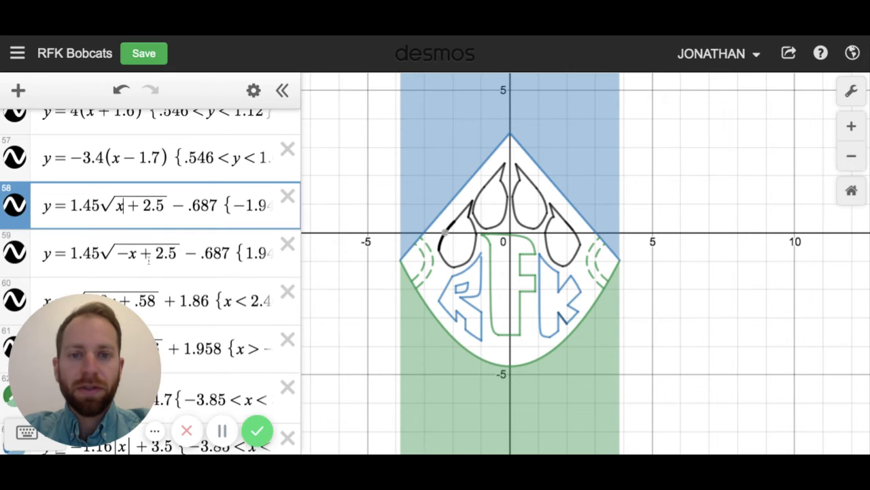
{"action": "left_click", "coordinate": [149, 254]}
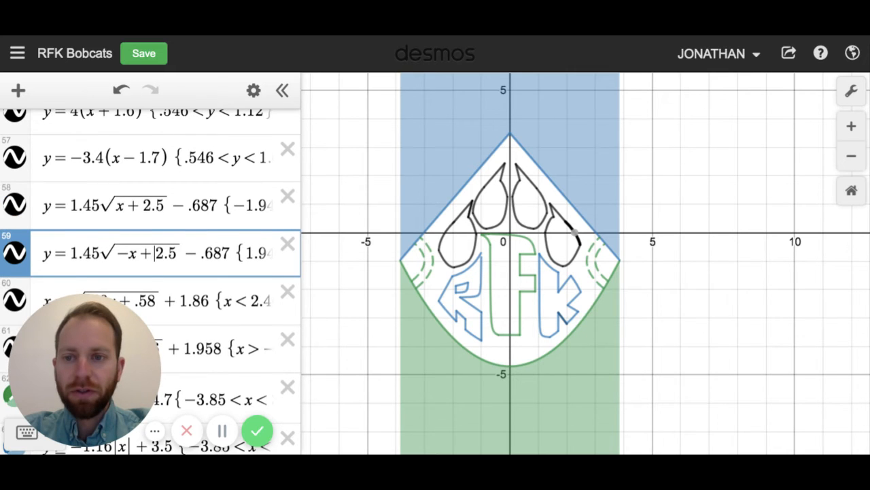
Step: Try equation 58 without its x restriction, trace the full square root curve from its starting point, and undo the removal
{"action": "scroll", "coordinate": [150, 254], "scroll_direction": "down", "scroll_amount": 2}
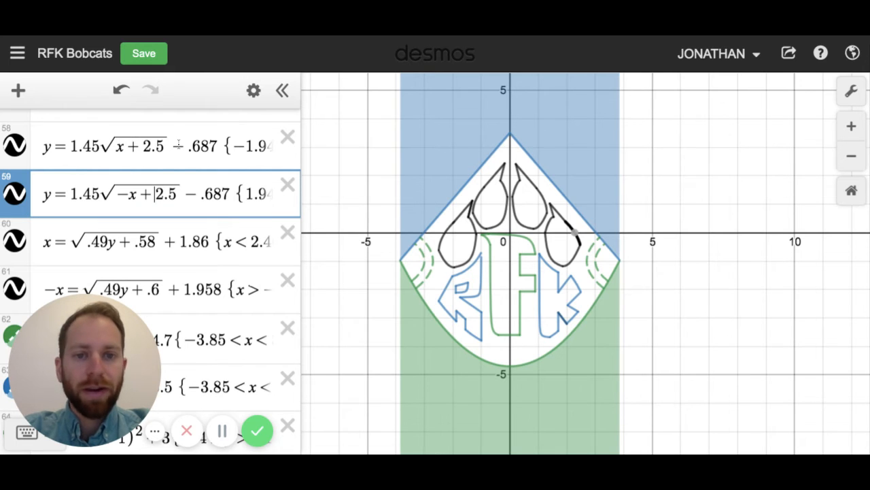
{"action": "left_click_drag", "start_coordinate": [174, 145], "coordinate": [174, 147]}
{"action": "left_click", "coordinate": [172, 211]}
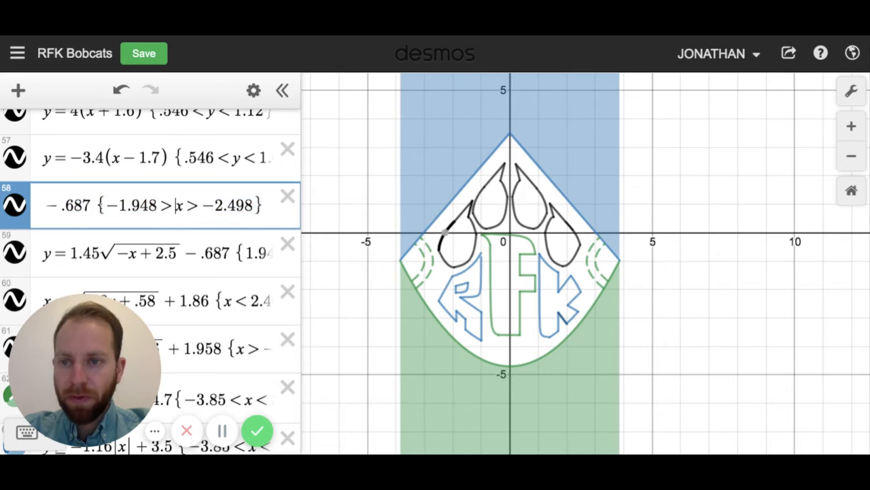
{"action": "left_click_drag", "start_coordinate": [99, 208], "coordinate": [96, 208]}
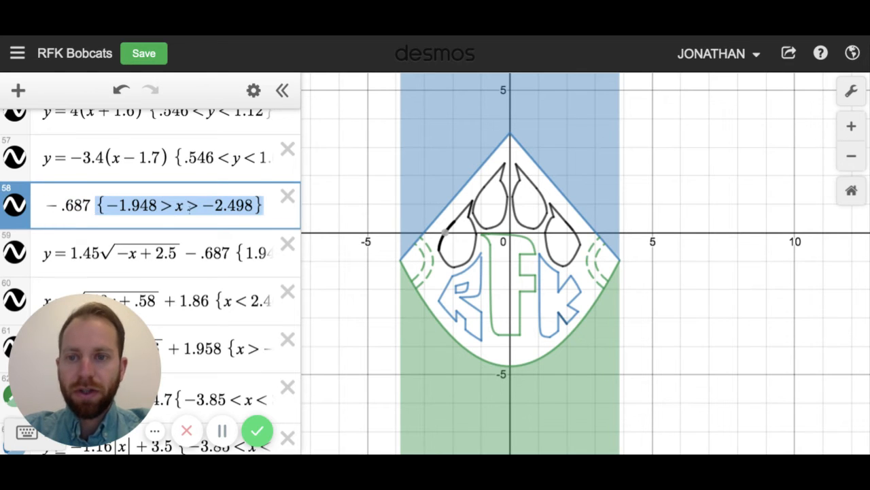
{"action": "key", "text": "BackSpace"}
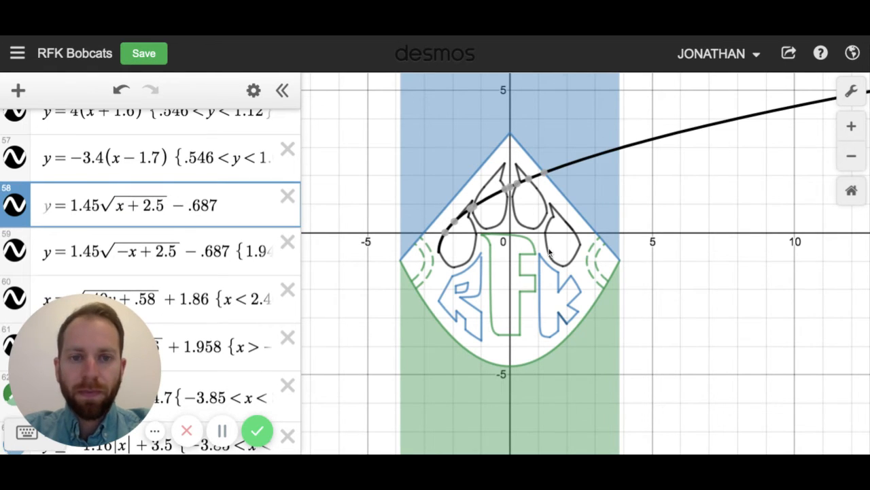
{"action": "mouse_move", "coordinate": [441, 244]}
{"action": "left_mouse_down"}
{"action": "mouse_move", "coordinate": [435, 228]}
{"action": "mouse_move", "coordinate": [499, 190]}
{"action": "mouse_move", "coordinate": [567, 167]}
{"action": "left_mouse_up"}
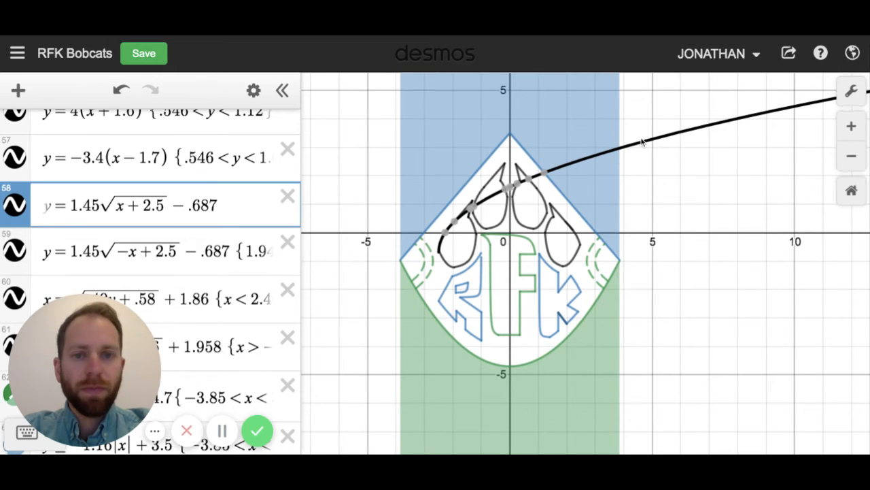
{"action": "mouse_move", "coordinate": [440, 247]}
{"action": "left_mouse_down"}
{"action": "mouse_move", "coordinate": [444, 223]}
{"action": "mouse_move", "coordinate": [441, 243]}
{"action": "left_mouse_up"}
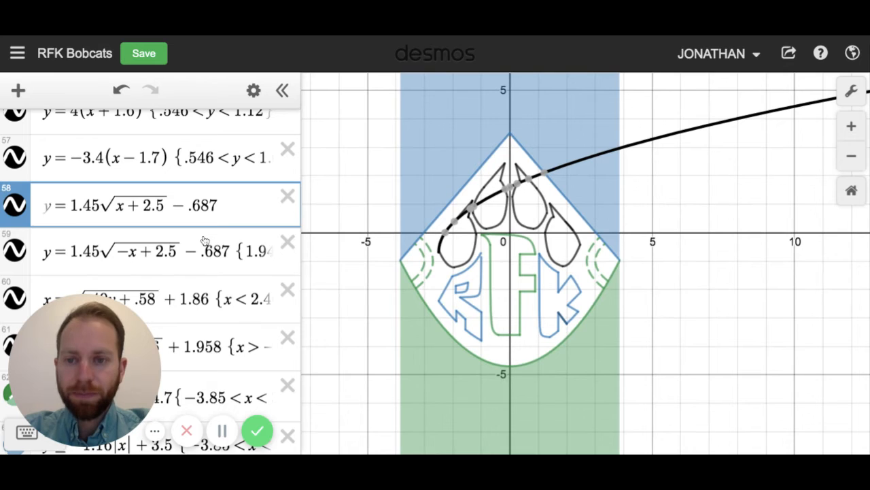
{"action": "key", "text": "ctrl+z"}
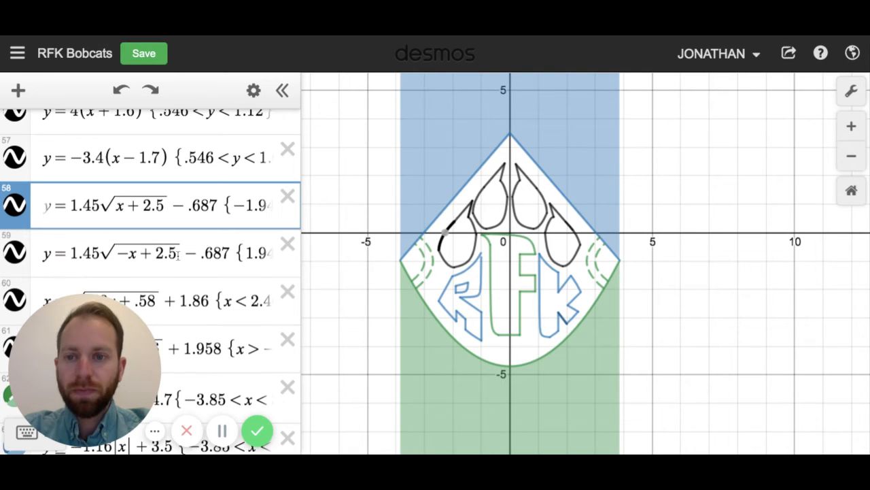
Step: Copy and remove the x restriction of equation 59 to show its full reflected square root curve, and paste {1.948<x<2.46825} back
{"action": "left_click", "coordinate": [179, 256]}
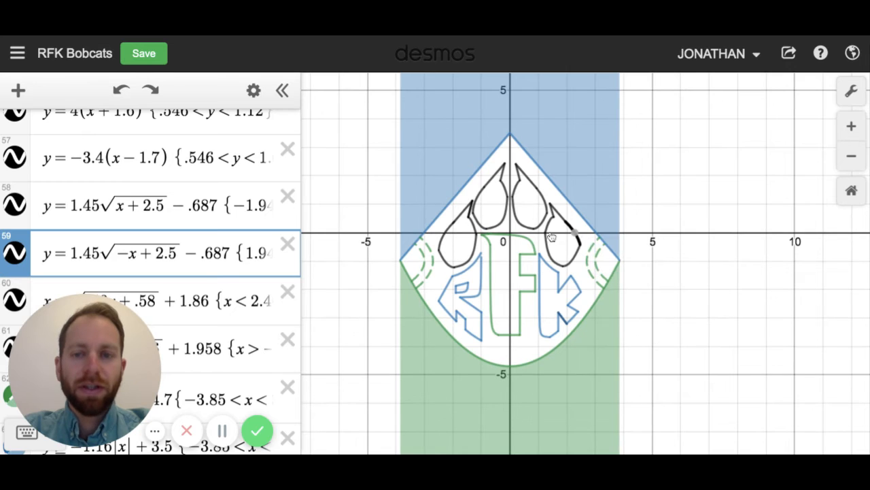
{"action": "key", "text": "shift+Right"}
{"action": "key", "text": "ctrl+c"}
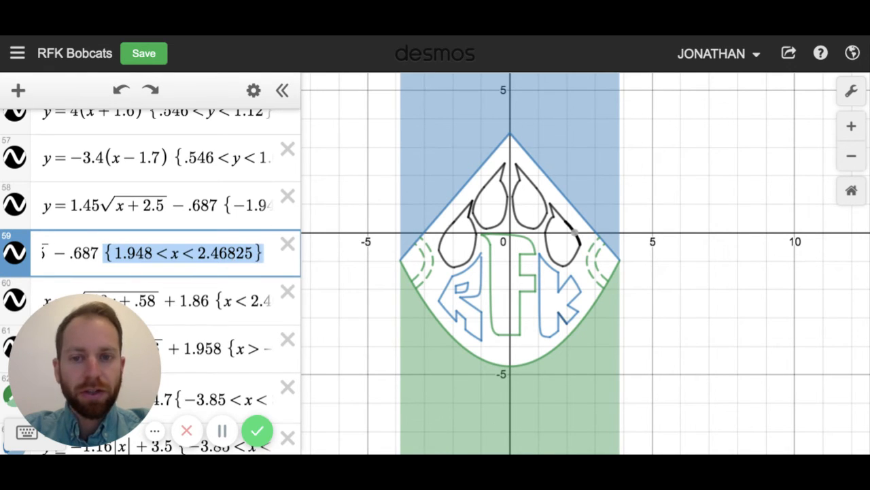
{"action": "key", "text": "BackSpace"}
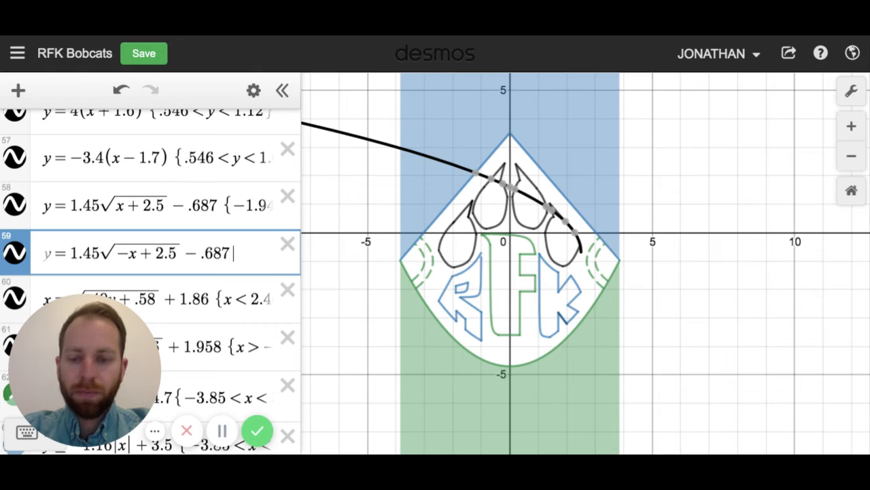
{"action": "key", "text": "ctrl+v"}
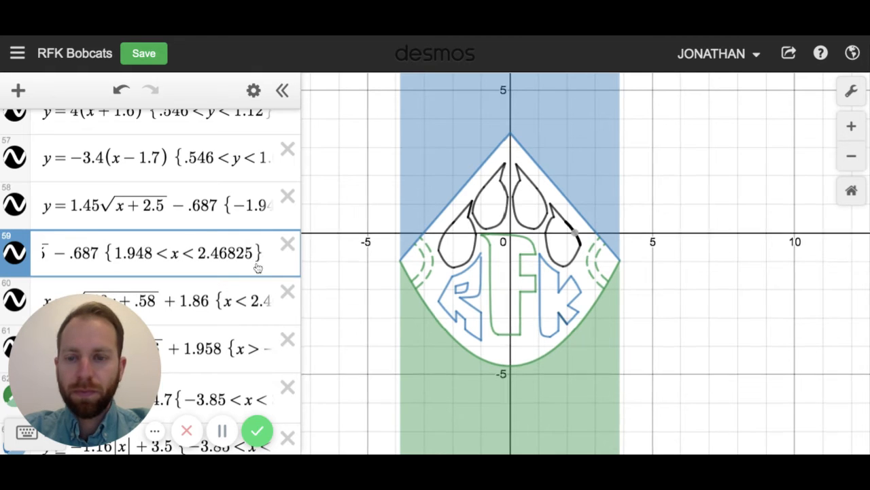
Step: Examine which lower segments of the outer paw shapes the sideways square root equations 60 and 61 draw
{"action": "scroll", "coordinate": [193, 288], "scroll_direction": "down", "scroll_amount": 3}
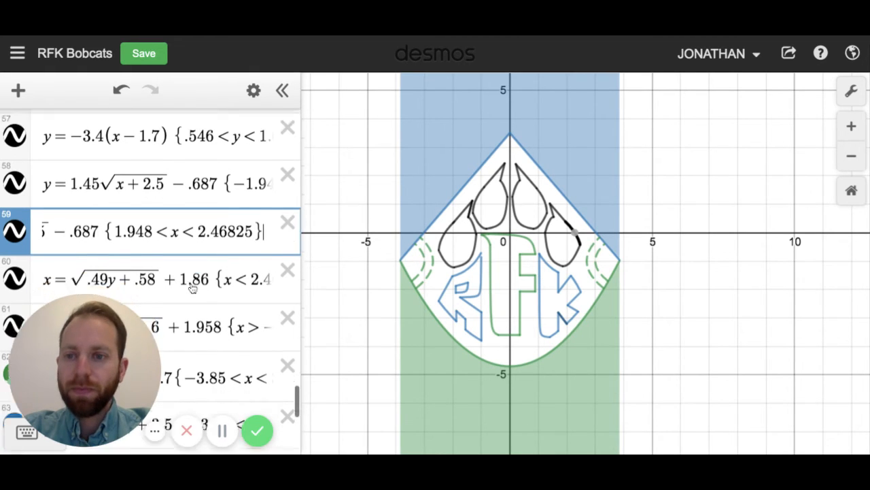
{"action": "left_click", "coordinate": [138, 131]}
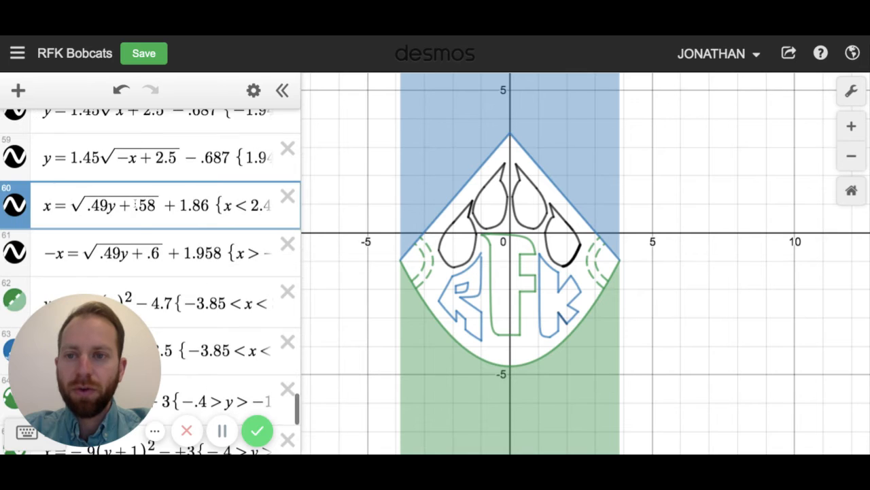
{"action": "left_click", "coordinate": [134, 253]}
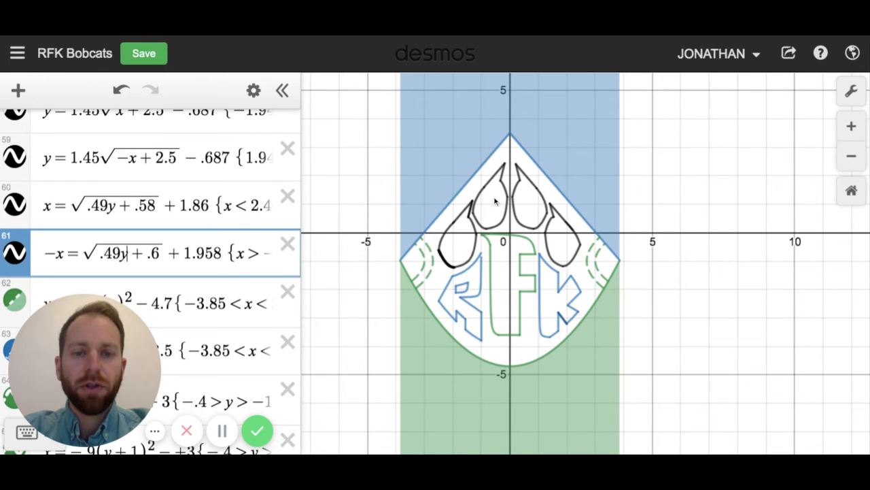
Step: Try inequality 63 without its {-3.85<x<3.85} restriction to show the full shaded absolute value region, and undo the removal
{"action": "scroll", "coordinate": [121, 189], "scroll_direction": "down", "scroll_amount": 2}
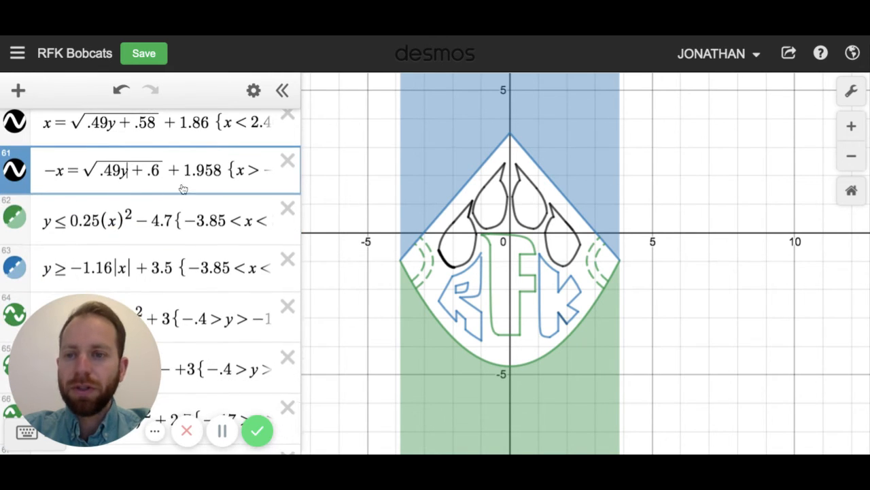
{"action": "scroll", "coordinate": [143, 218], "scroll_direction": "down", "scroll_amount": 1}
{"action": "scroll", "coordinate": [143, 218], "scroll_direction": "down", "scroll_amount": 2}
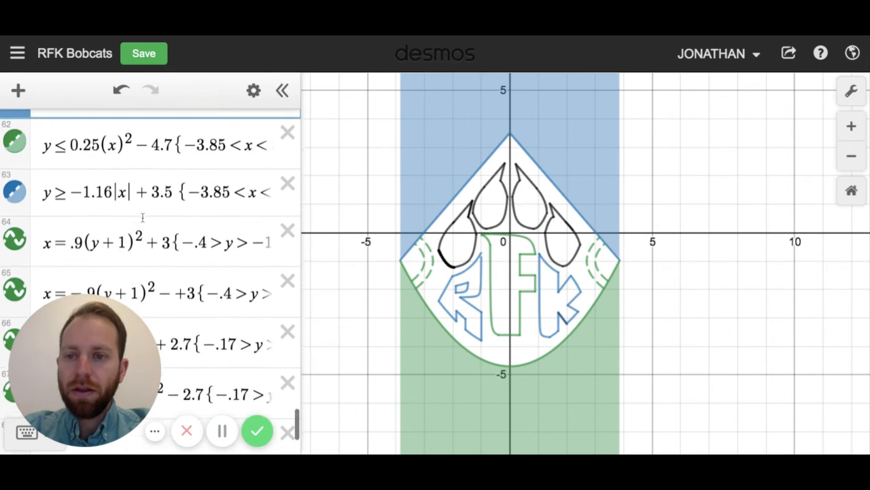
{"action": "left_click", "coordinate": [138, 186]}
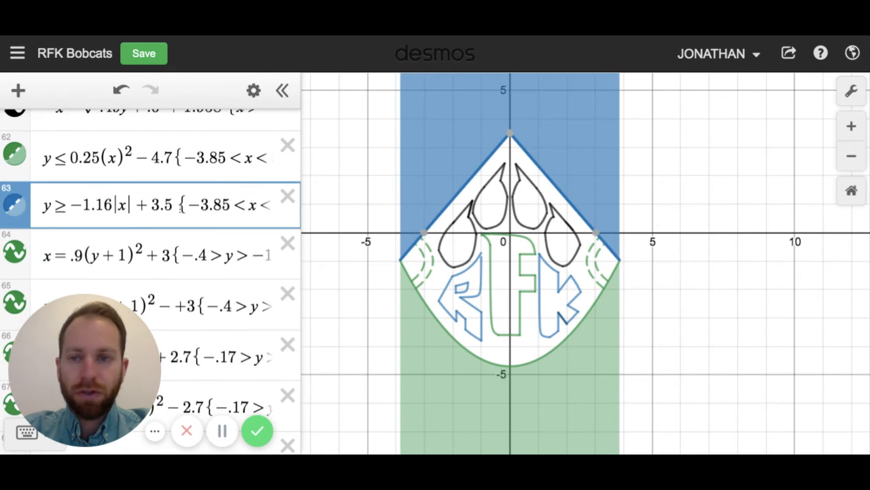
{"action": "left_click_drag", "start_coordinate": [185, 203], "coordinate": [179, 204]}
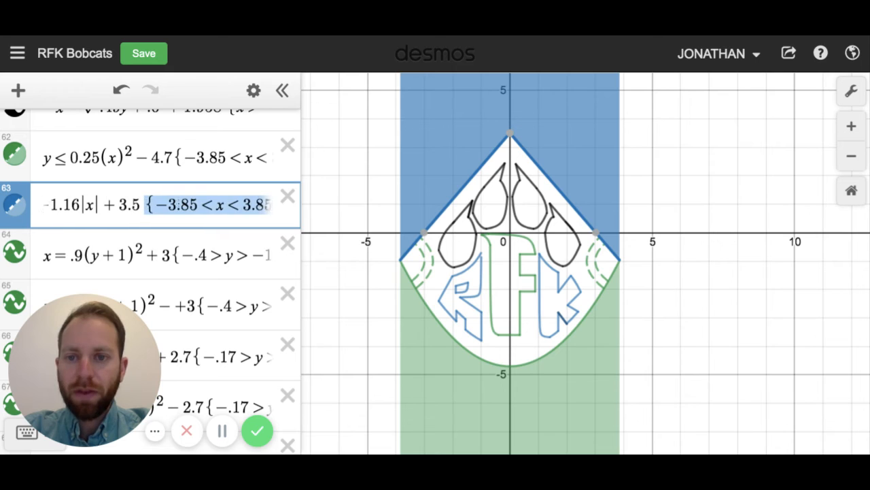
{"action": "key", "text": "BackSpace"}
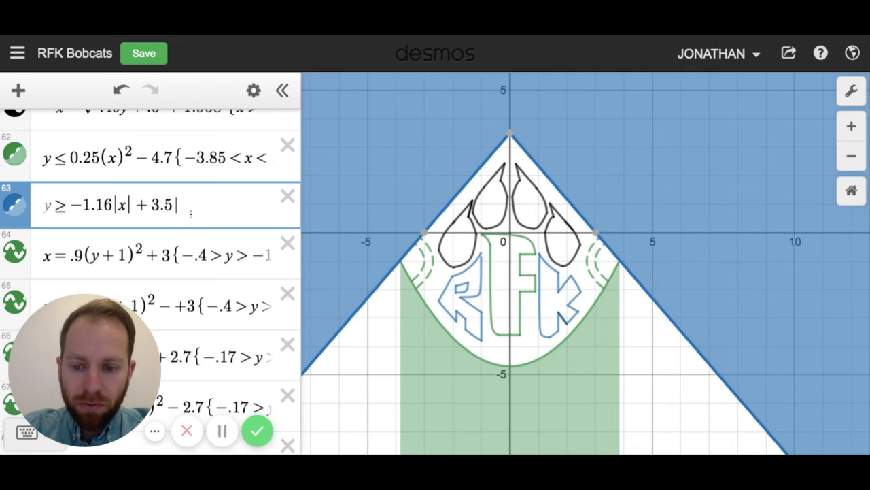
{"action": "key", "text": "ctrl+z"}
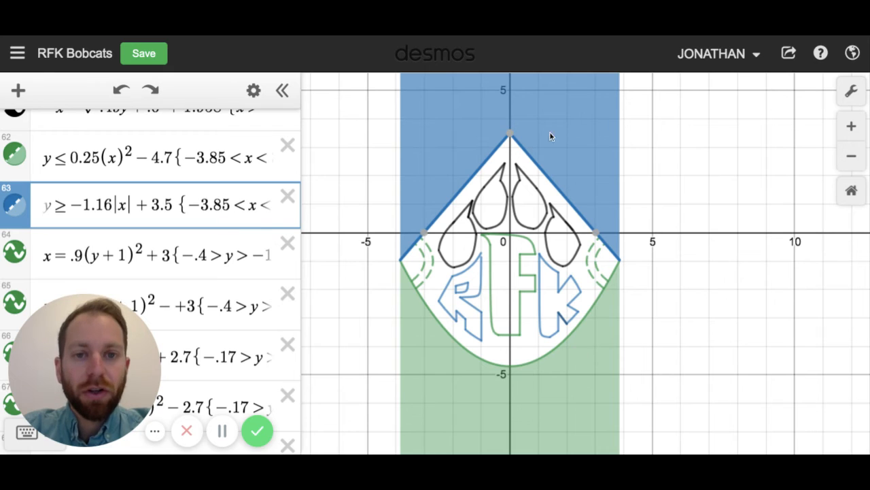
Step: Examine which dashed green arcs in the side corners of the logo the sideways parabola equations 64 to 67 draw
{"action": "scroll", "coordinate": [153, 204], "scroll_direction": "down", "scroll_amount": 2}
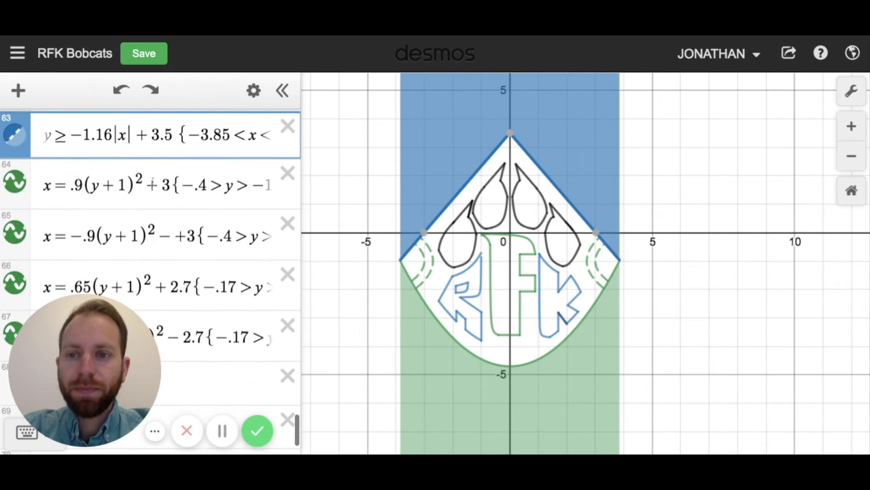
{"action": "left_click", "coordinate": [153, 183]}
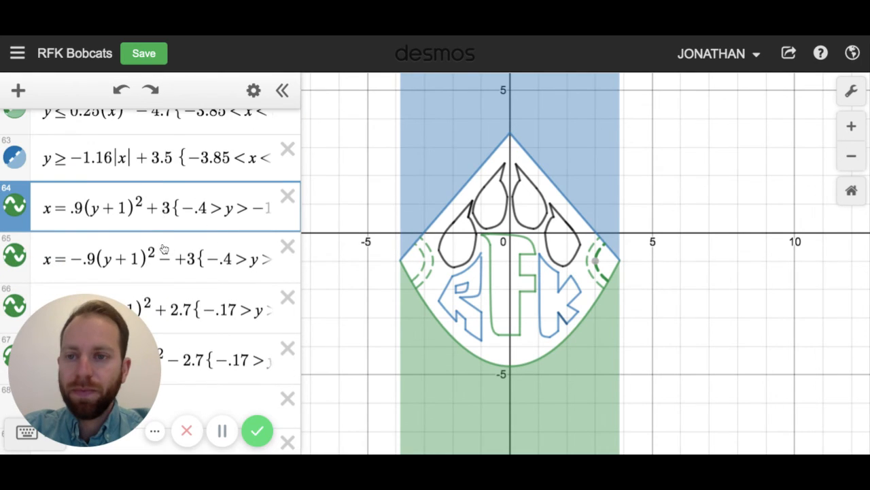
{"action": "scroll", "coordinate": [163, 249], "scroll_direction": "down", "scroll_amount": 2}
{"action": "scroll", "coordinate": [163, 249], "scroll_direction": "down", "scroll_amount": 1}
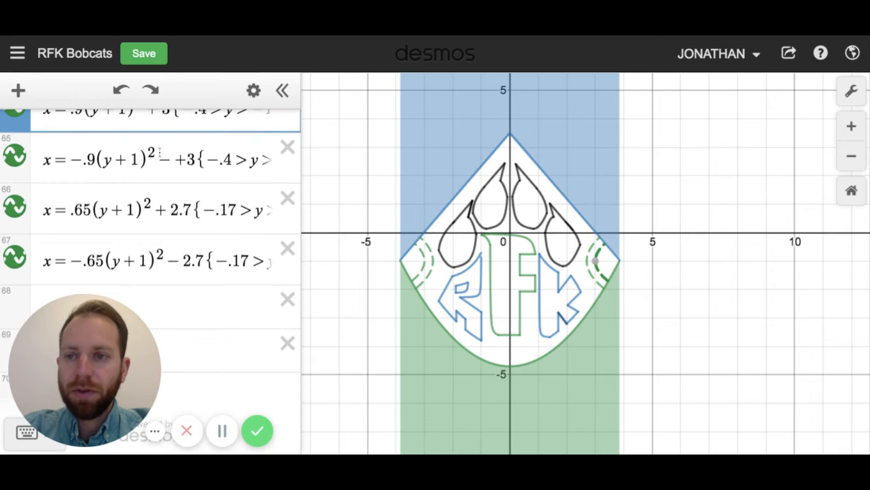
{"action": "left_click", "coordinate": [160, 153]}
{"action": "left_click", "coordinate": [170, 258]}
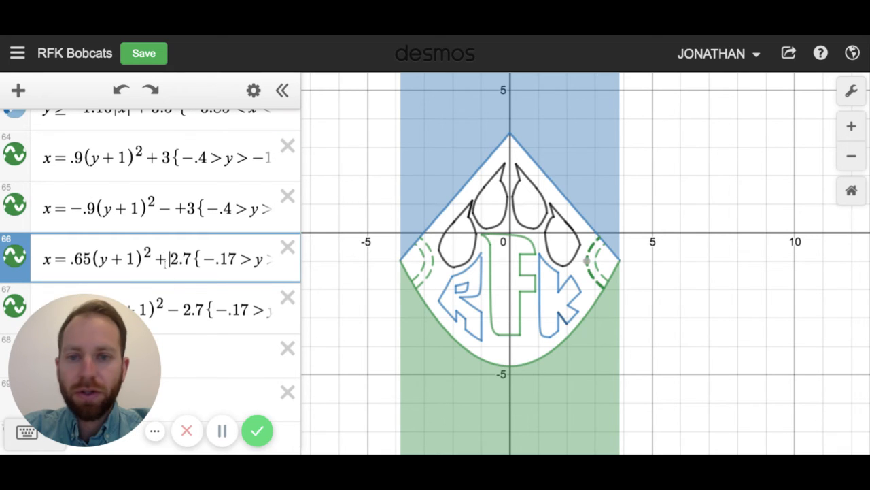
{"action": "left_click", "coordinate": [173, 311]}
{"action": "key", "text": "BackSpace"}
{"action": "type", "text": "-"}
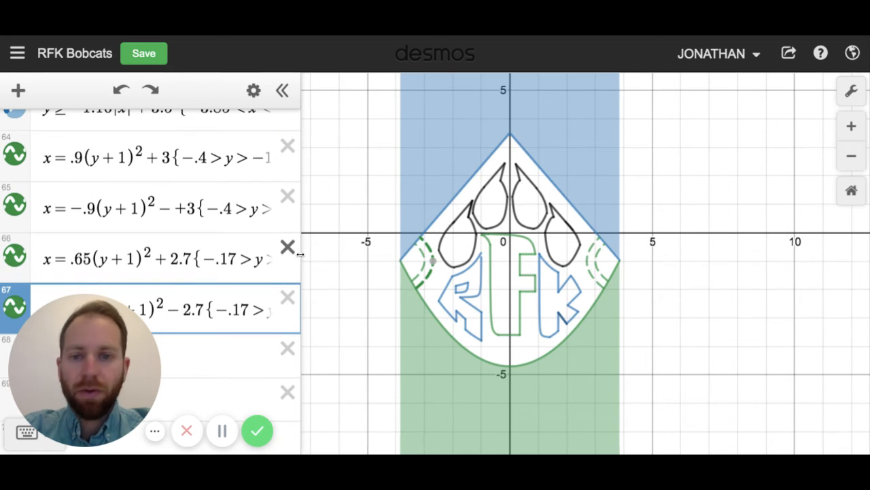
{"action": "left_click", "coordinate": [178, 258]}
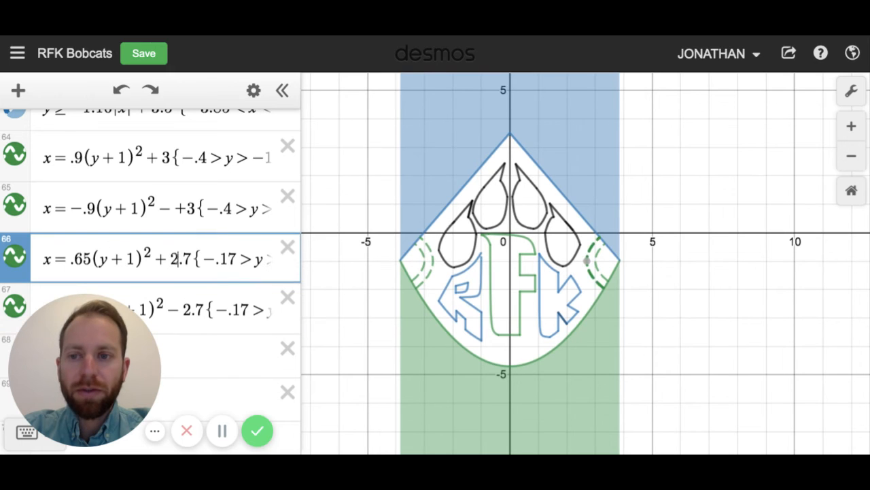
{"action": "left_click", "coordinate": [188, 211]}
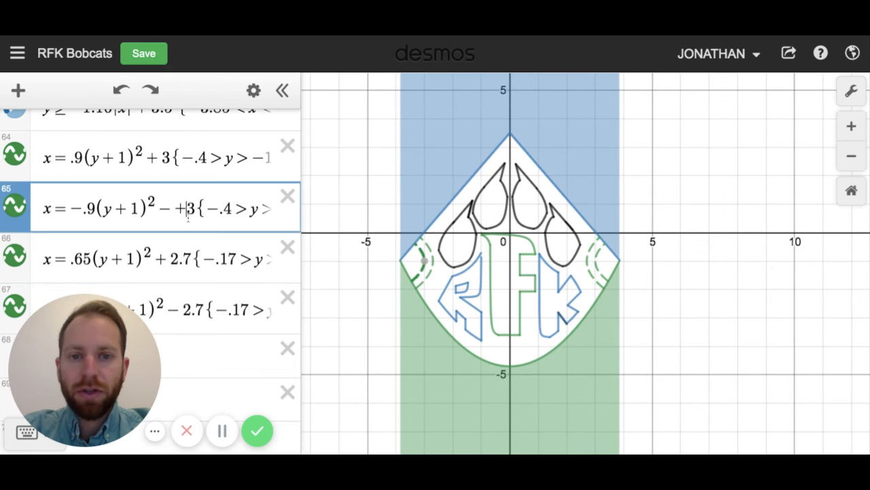
{"action": "left_click", "coordinate": [165, 159]}
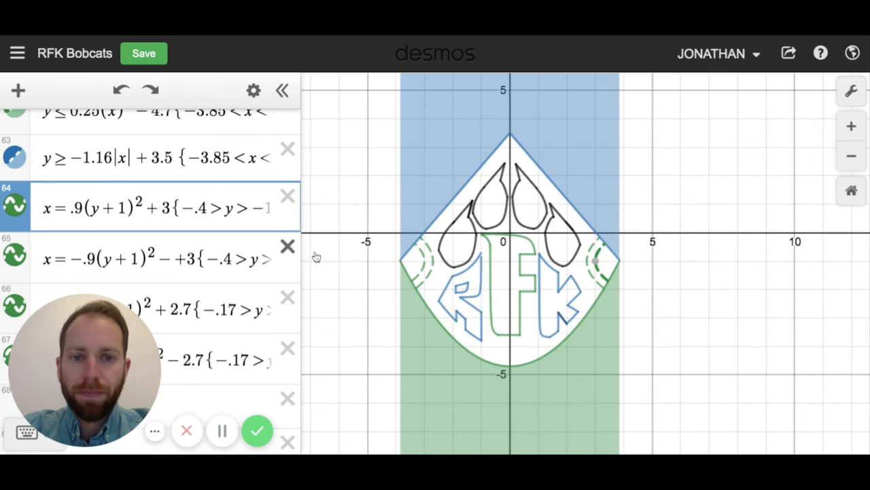
Step: Remove the y restriction of equation 64, check where the full sideways parabola meets the blue border, and restore {-.4>y>-1.7}
{"action": "mouse_move", "coordinate": [599, 265]}
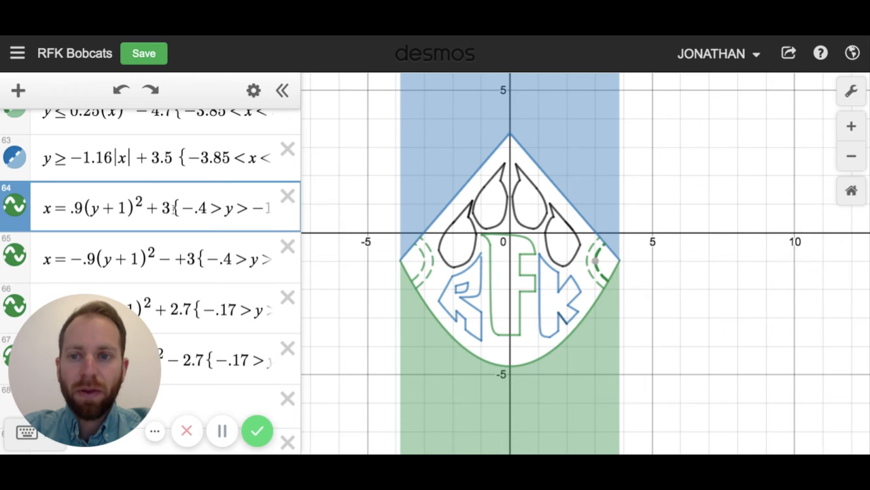
{"action": "left_click_drag", "start_coordinate": [175, 209], "coordinate": [174, 208]}
{"action": "key", "text": "shift+Right"}
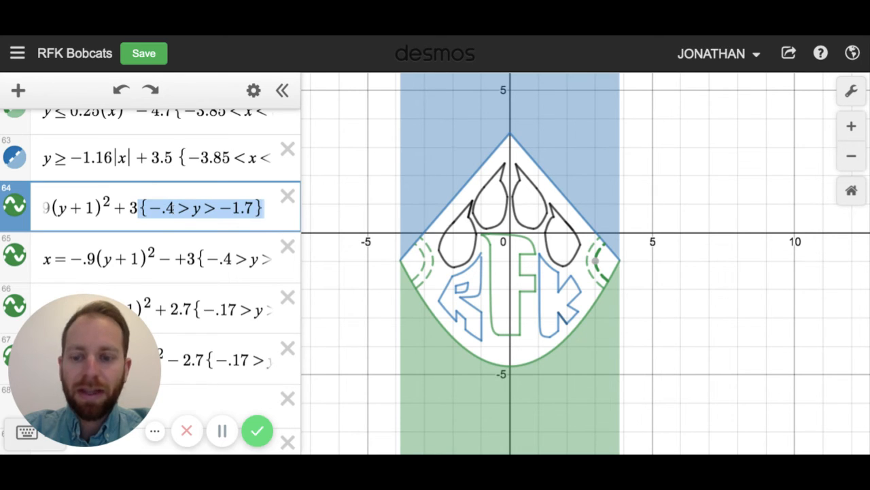
{"action": "key", "text": "BackSpace"}
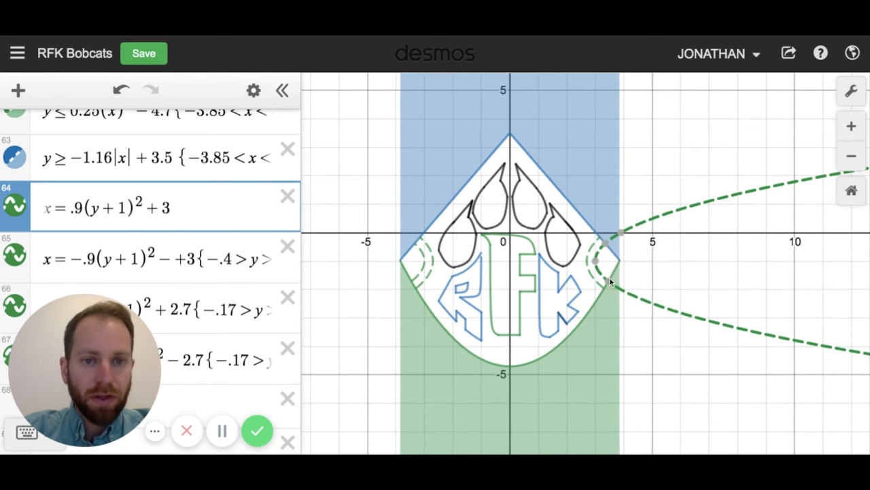
{"action": "mouse_move", "coordinate": [605, 245]}
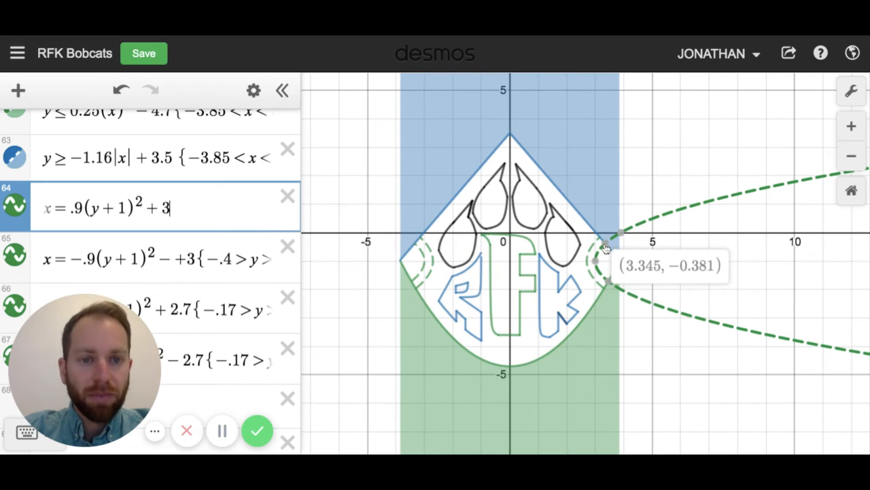
{"action": "type", "text": "{-.4>y>-1.7}"}
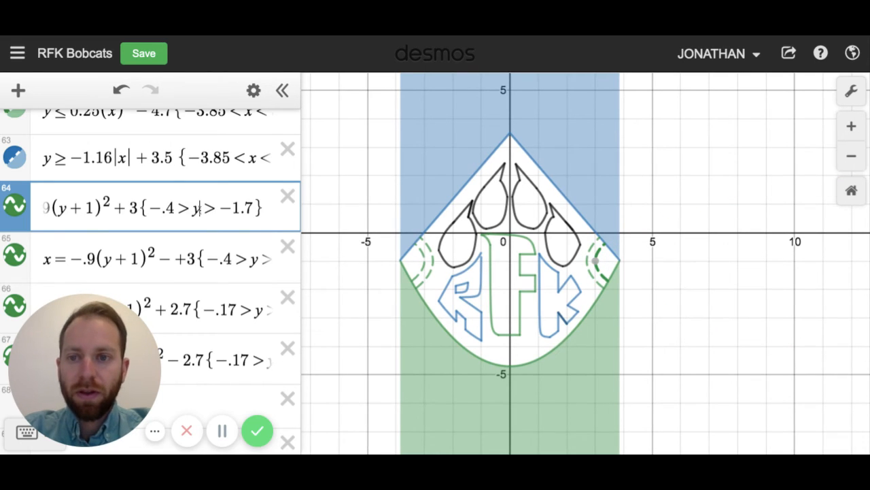
{"action": "key", "text": "shift+Left"}
{"action": "left_click", "coordinate": [203, 210]}
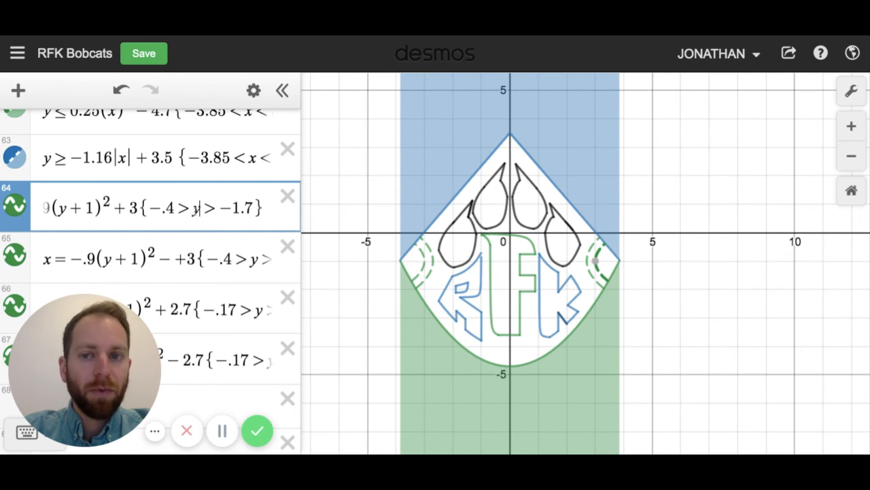
{"action": "left_click", "coordinate": [656, 299]}
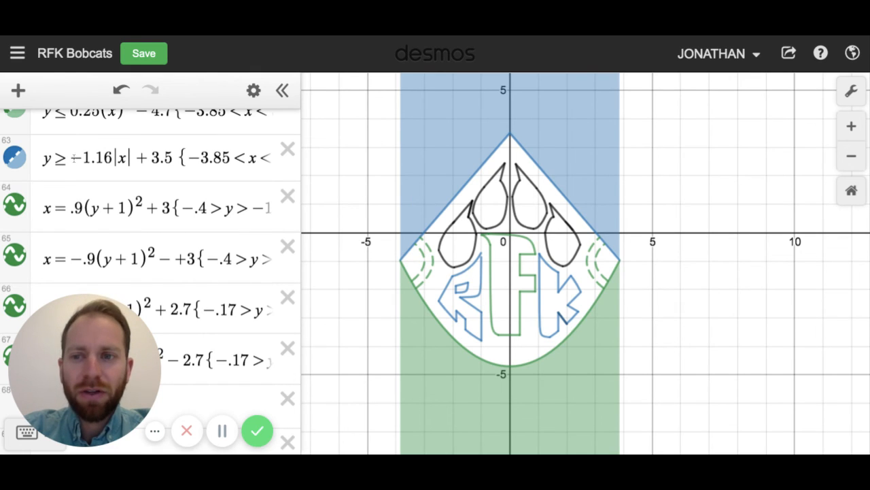
Step: Highlight the -1.16 coefficient and the 3.5 constant in absolute value inequality 63
{"action": "left_click_drag", "start_coordinate": [73, 157], "coordinate": [113, 205]}
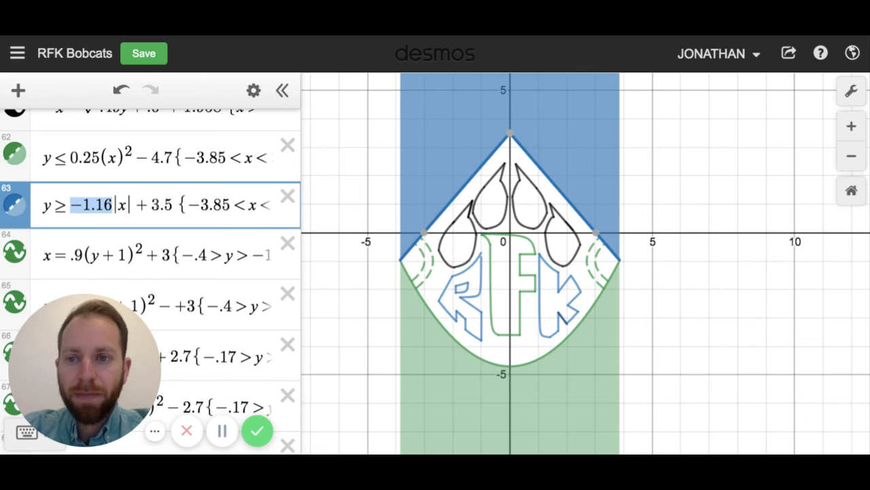
{"action": "left_click", "coordinate": [152, 204]}
{"action": "left_click_drag", "start_coordinate": [144, 204], "coordinate": [173, 205]}
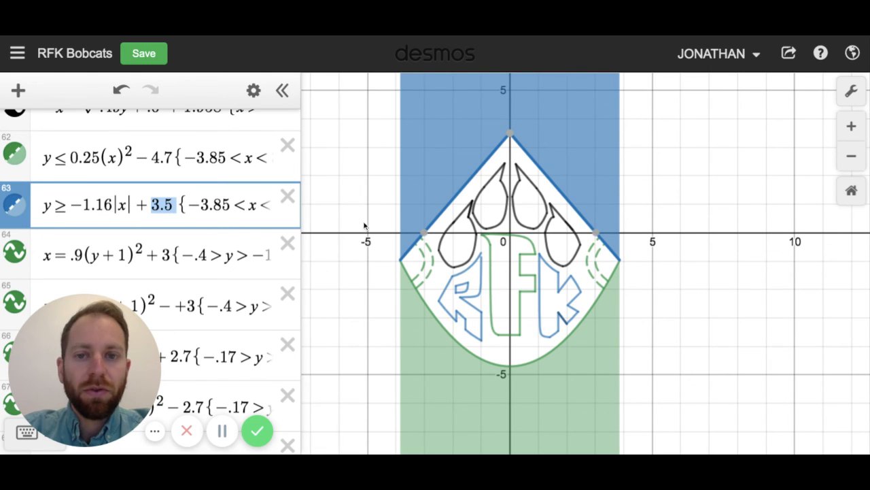
{"action": "left_click", "coordinate": [519, 244]}
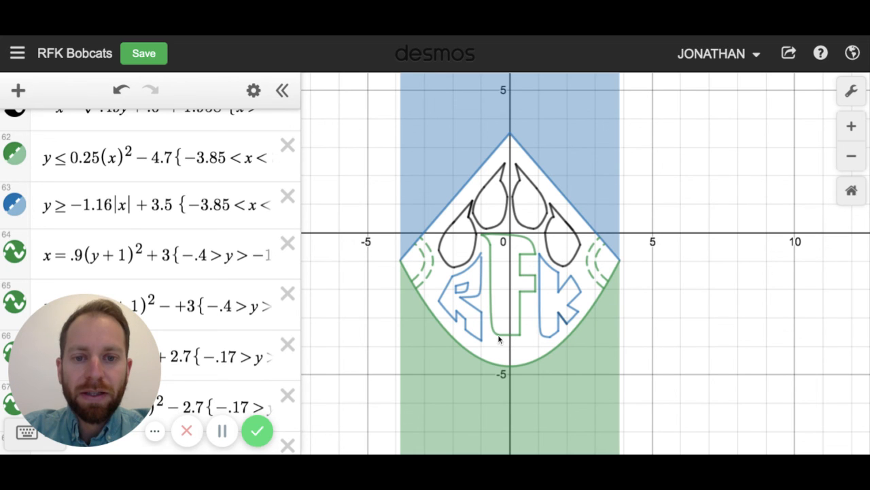
Step: Inspect the dashed arc of equation 66 and the lower line segments of the letter K up close
{"action": "scroll", "coordinate": [593, 339], "scroll_direction": "up", "scroll_amount": 2}
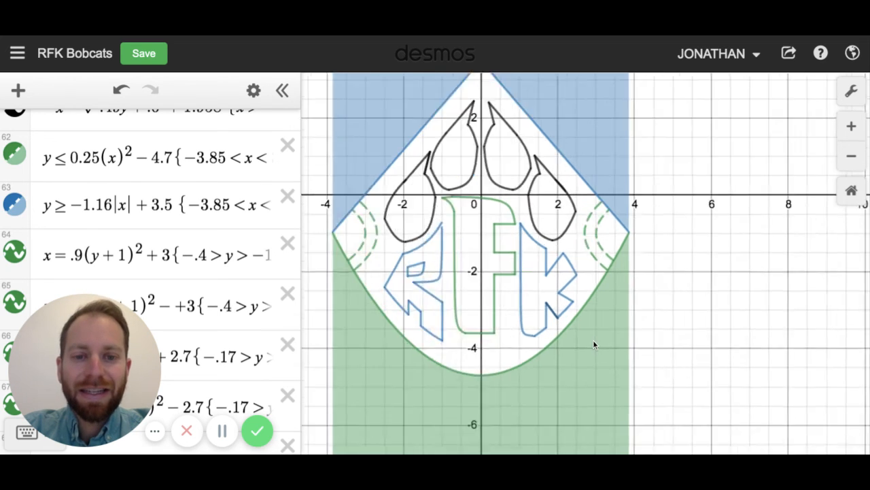
{"action": "scroll", "coordinate": [593, 339], "scroll_direction": "up", "scroll_amount": 2}
{"action": "left_click_drag", "start_coordinate": [588, 335], "coordinate": [682, 396]}
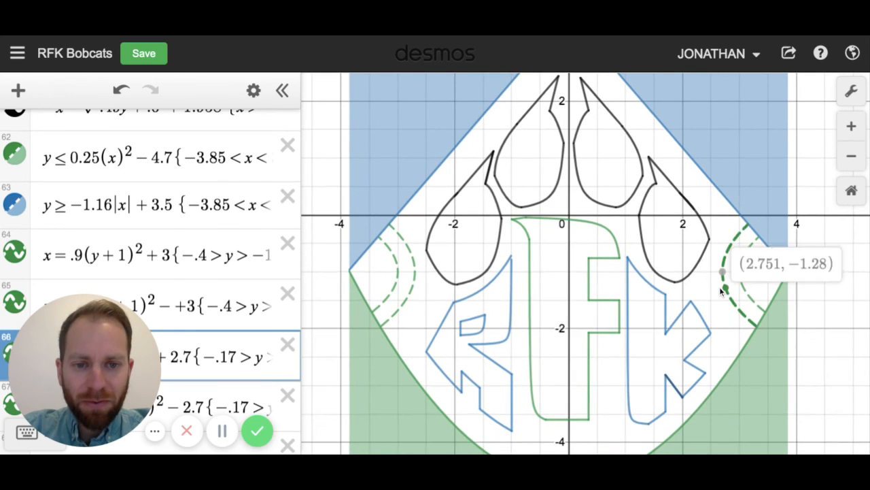
{"action": "left_click", "coordinate": [697, 398]}
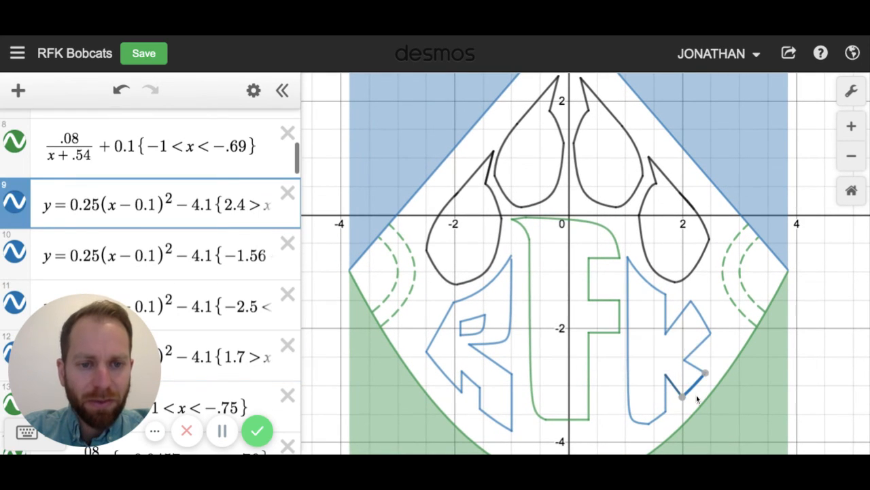
{"action": "left_click_drag", "start_coordinate": [720, 352], "coordinate": [680, 316]}
{"action": "left_click_drag", "start_coordinate": [719, 356], "coordinate": [685, 247]}
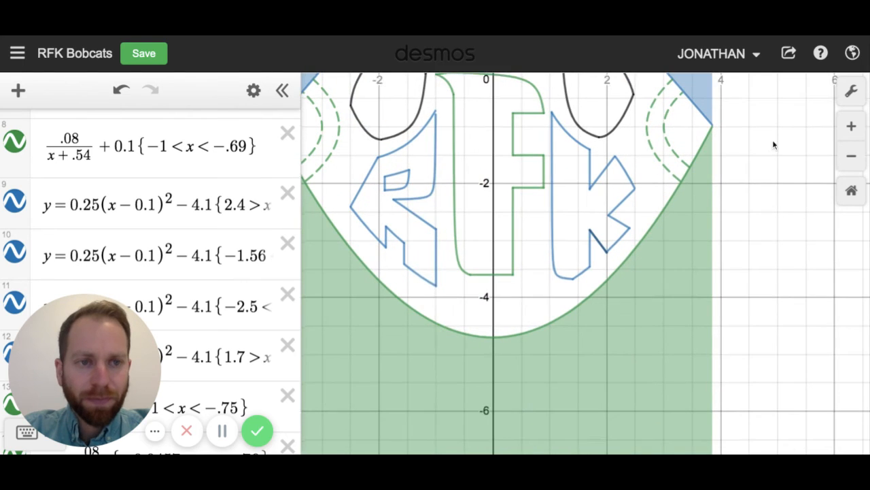
Step: Magnify the K's lower corner near x = 2 and read the coordinates of the line crossing and equation 40's endpoint
{"action": "left_click", "coordinate": [851, 126]}
{"action": "left_click", "coordinate": [851, 126]}
{"action": "left_click", "coordinate": [852, 127]}
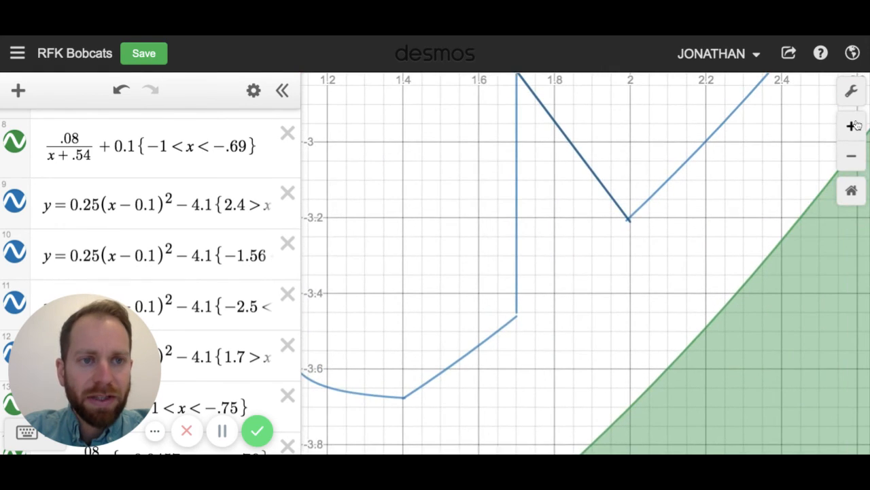
{"action": "left_click", "coordinate": [852, 126]}
{"action": "left_click", "coordinate": [852, 127]}
{"action": "left_click_drag", "start_coordinate": [780, 163], "coordinate": [570, 297]}
{"action": "left_click", "coordinate": [549, 227]}
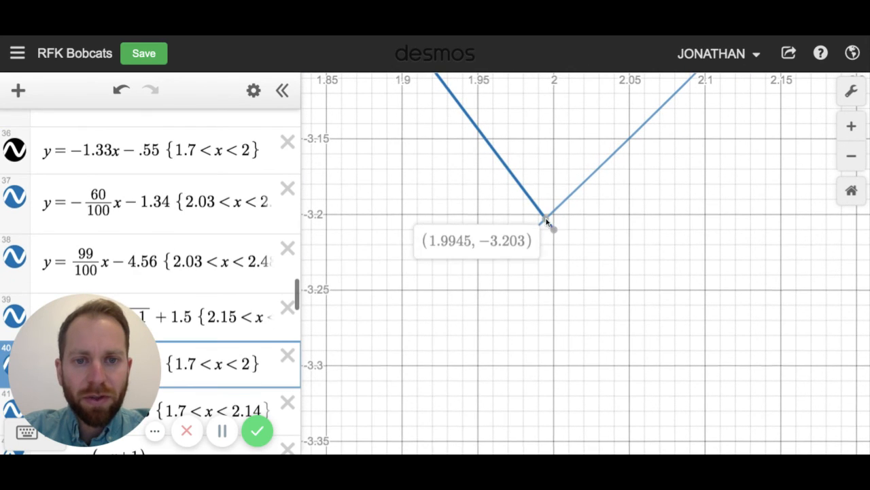
{"action": "left_click", "coordinate": [554, 233]}
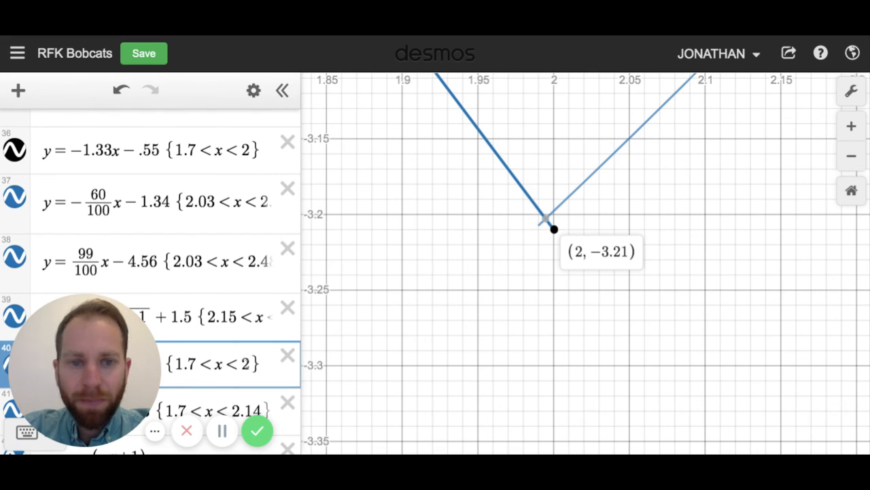
Step: Set the upper x limit of equation 40 to about 1.994 so its line ends at the crossing in the K's lower corner
{"action": "left_click", "coordinate": [246, 365]}
{"action": "key", "text": "BackSpace"}
{"action": "type", "text": "1.9"}
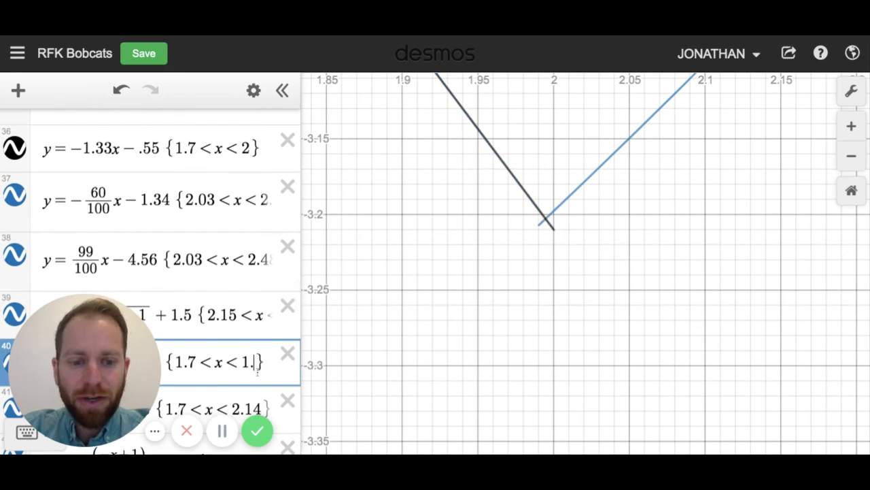
{"action": "type", "text": "9"}
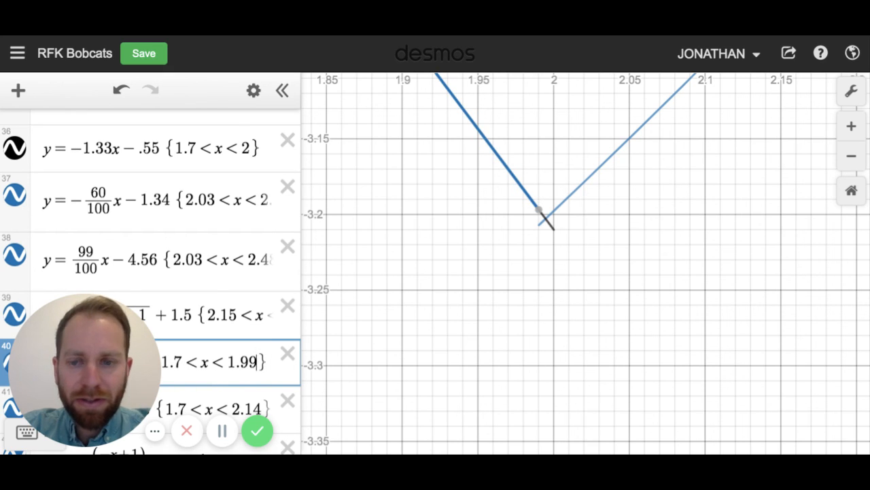
{"action": "type", "text": "44"}
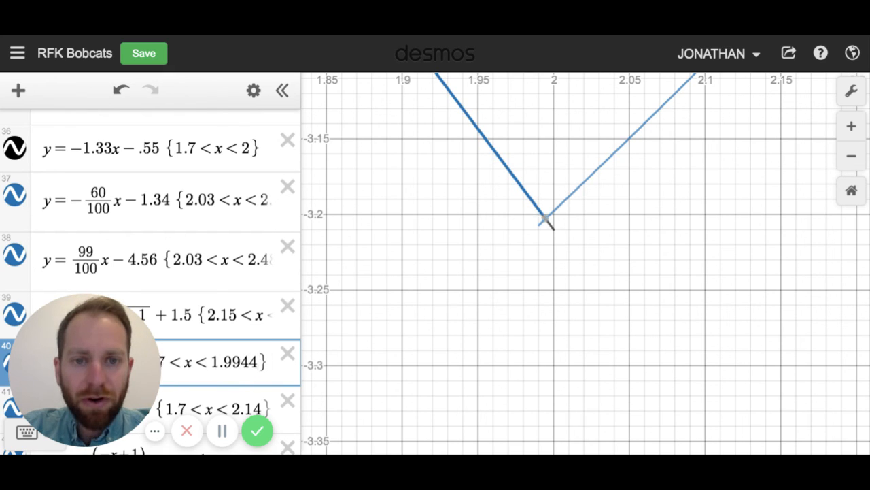
{"action": "key", "text": "BackSpace"}
{"action": "left_click", "coordinate": [597, 365]}
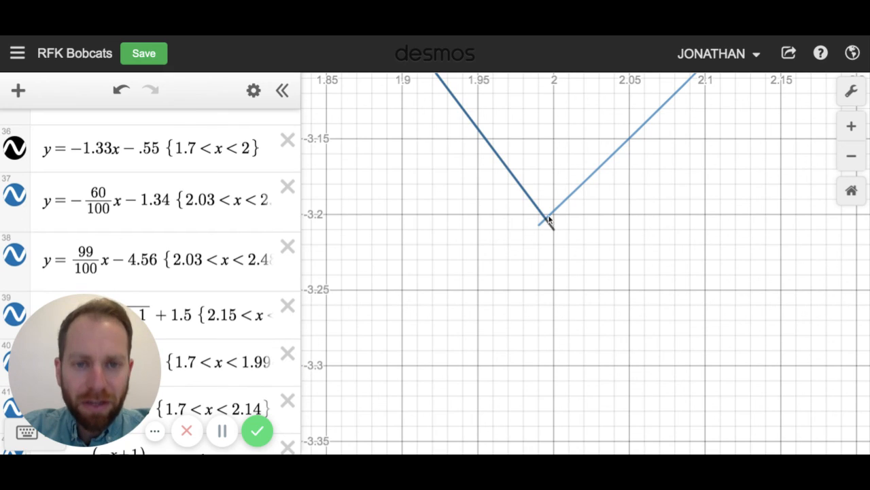